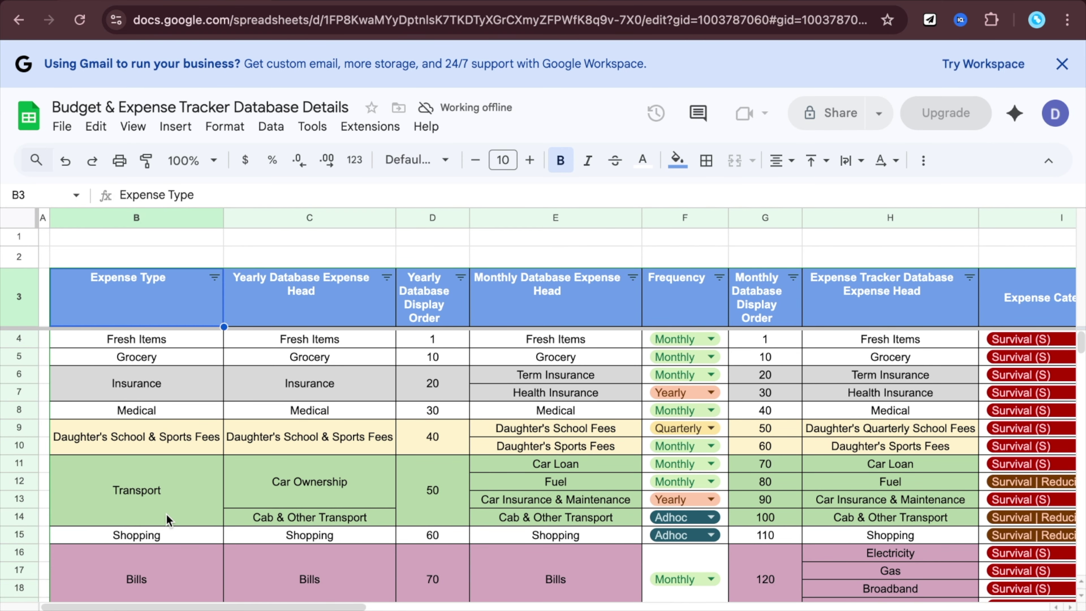
# - Review the expense types and their yearly database expense heads from Fresh Items through Daughter's School & Sports Fees
pyautogui.scroll(-1, 166, 515)
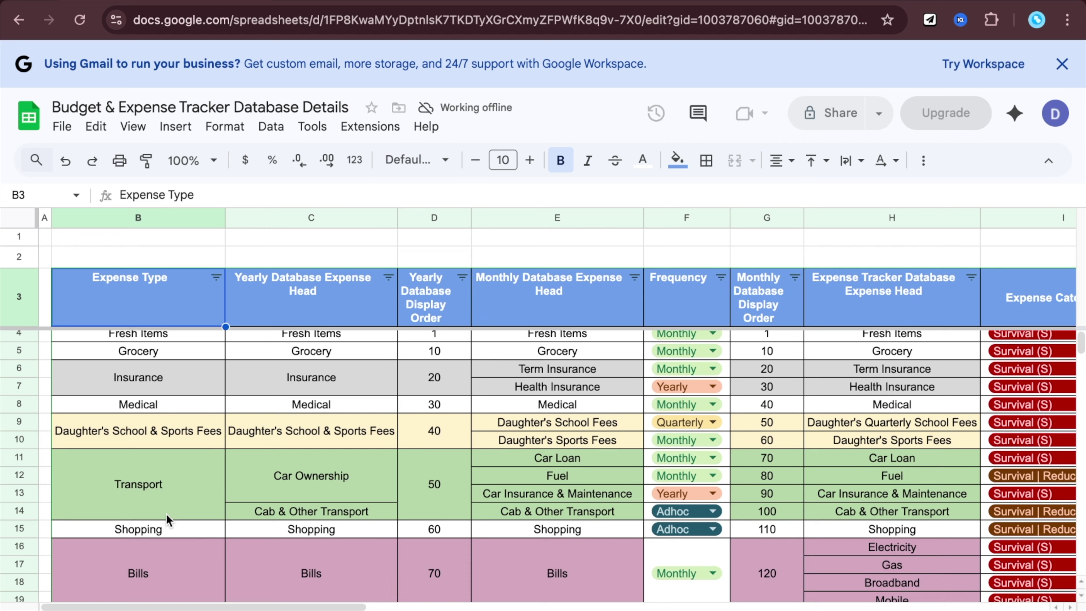
pyautogui.scroll(-2, 166, 515)
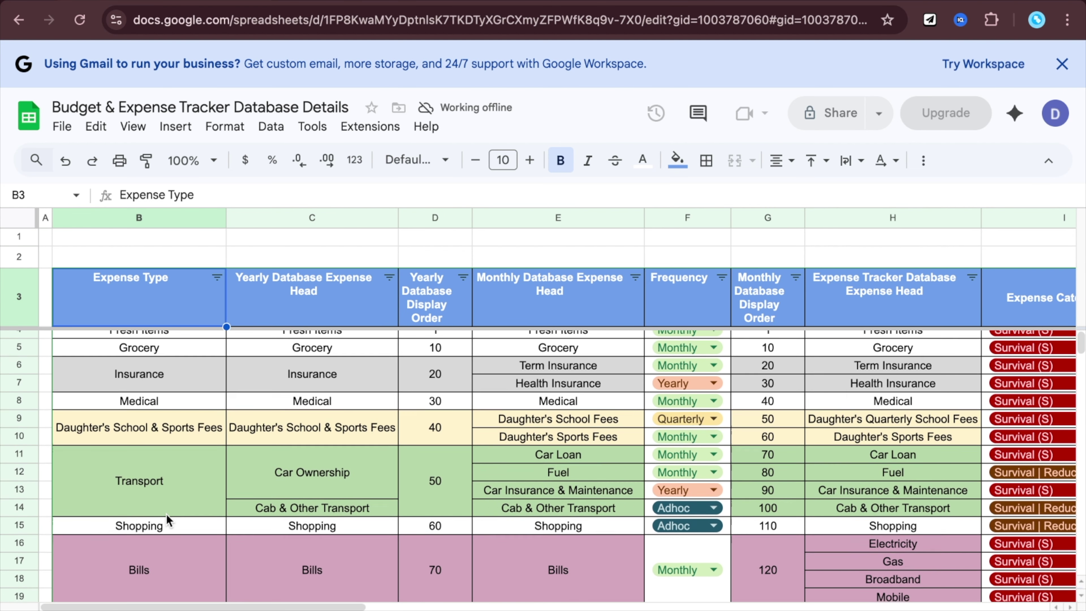
pyautogui.scroll(-2, 166, 515)
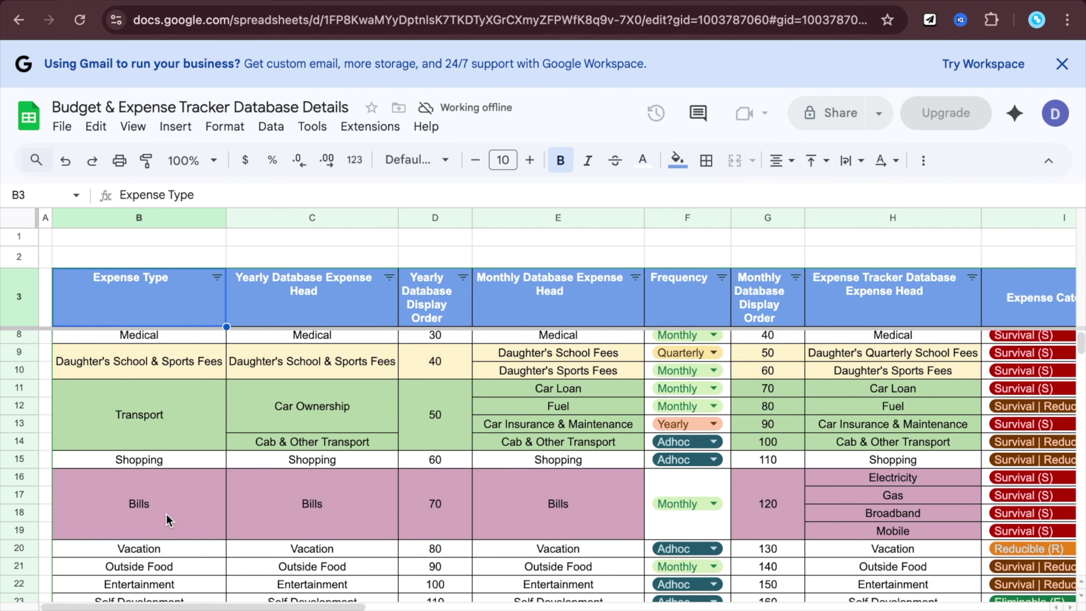
pyautogui.scroll(-2, 167, 515)
pyautogui.press('Down')
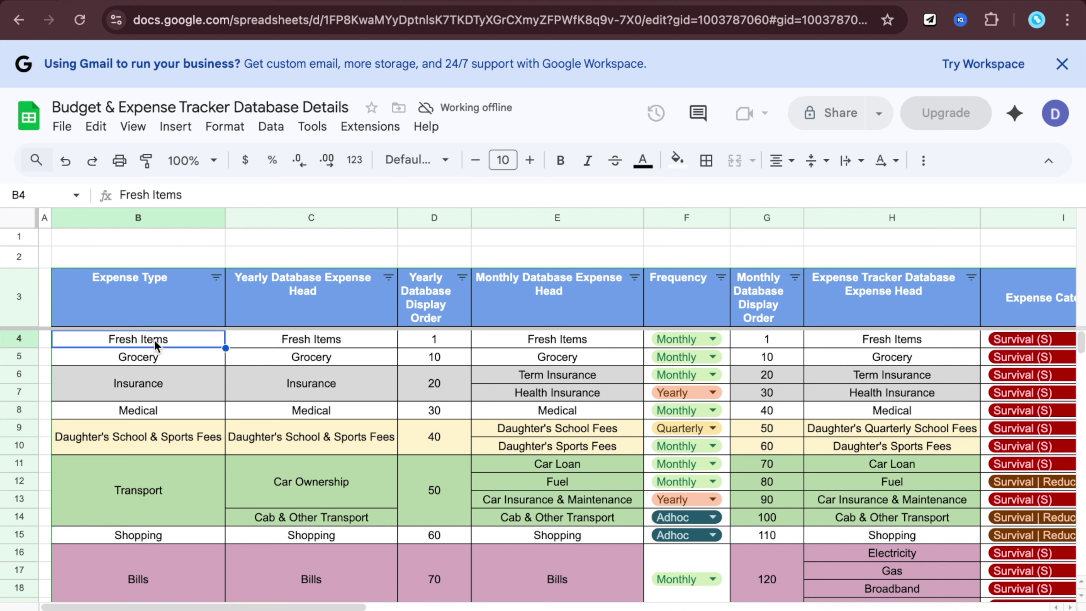
pyautogui.click(150, 375)
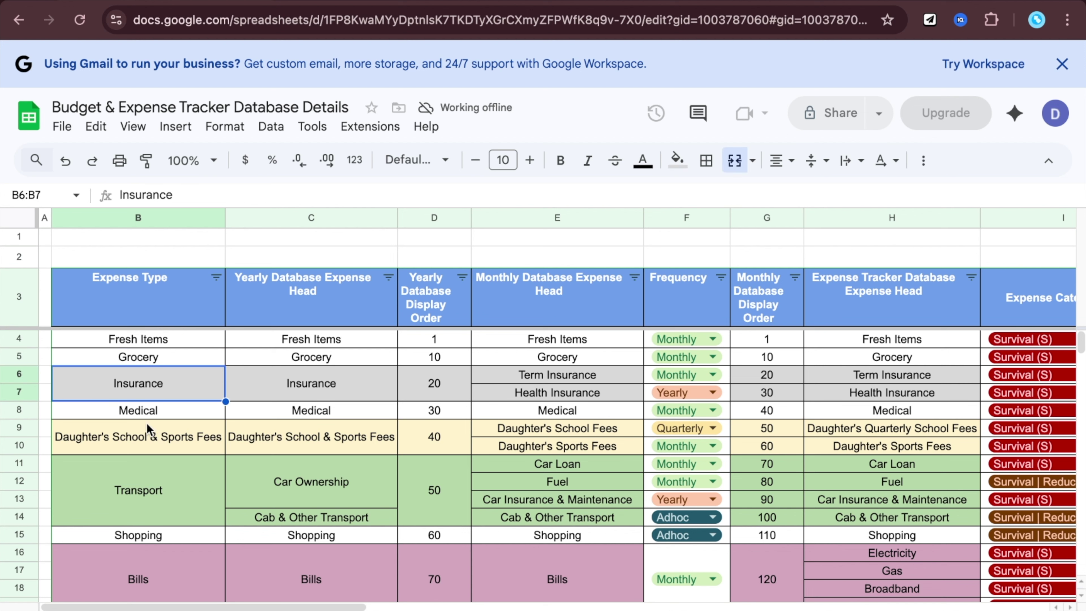
pyautogui.press('Down')
pyautogui.press('Down')
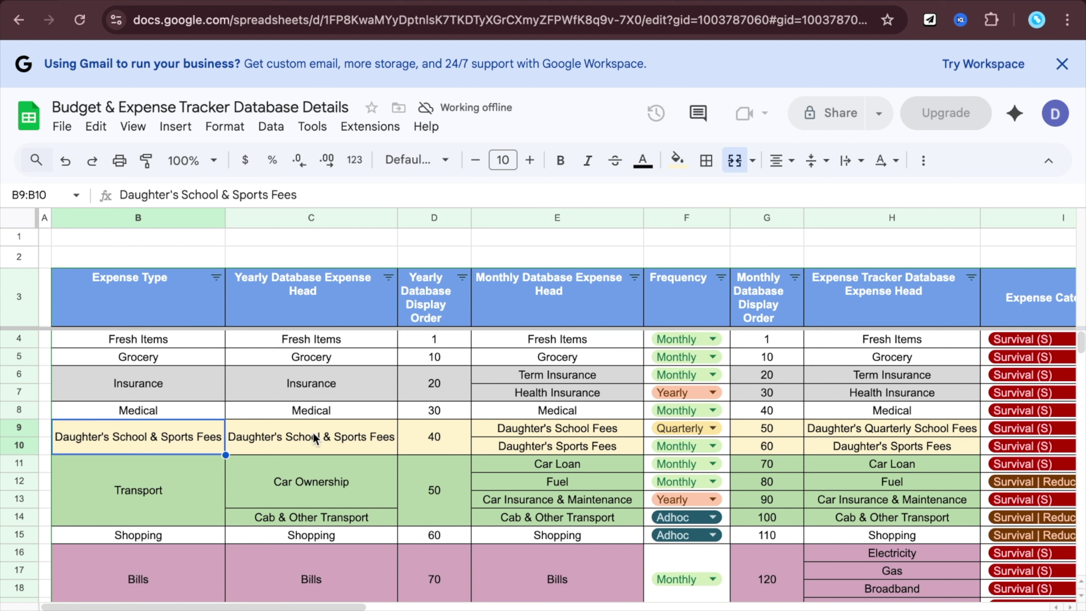
pyautogui.press('Right')
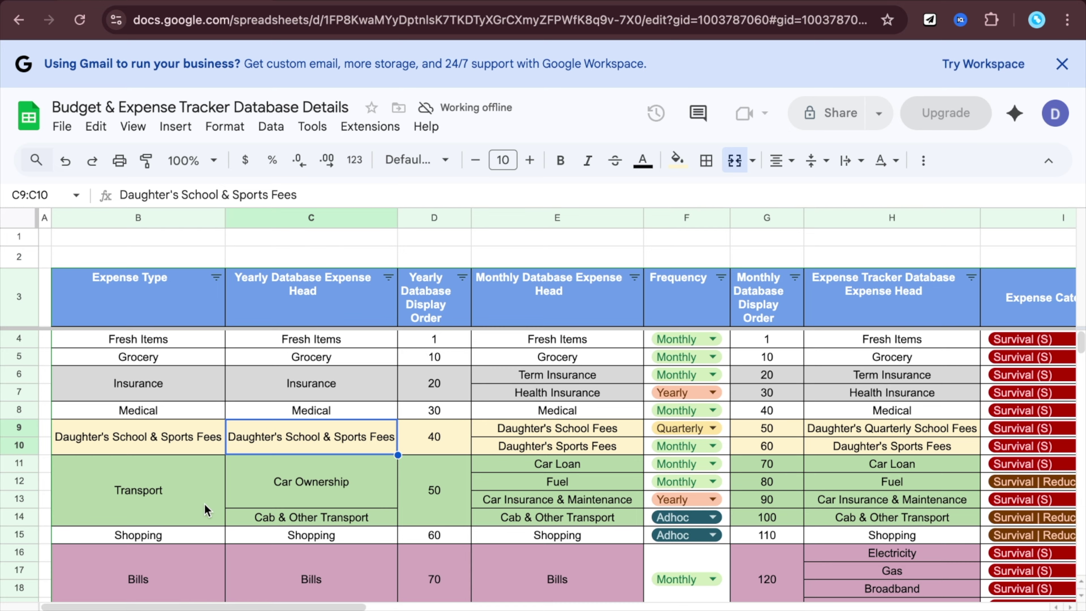
# - Examine how the Transport expense type splits into yearly heads and how Car Ownership splits into monthly heads
pyautogui.click(157, 487)
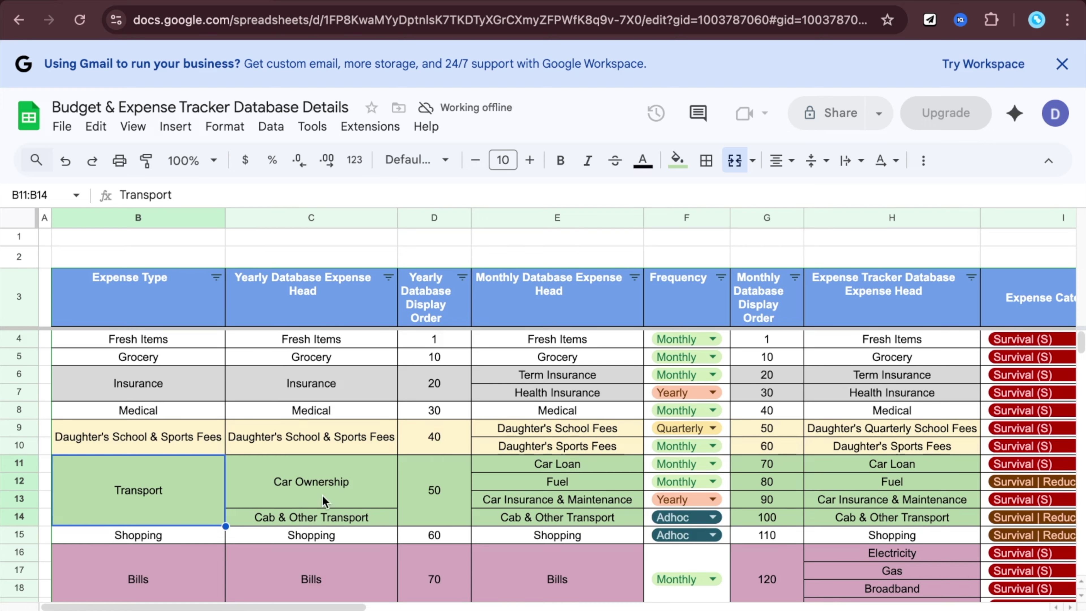
pyautogui.click(360, 480)
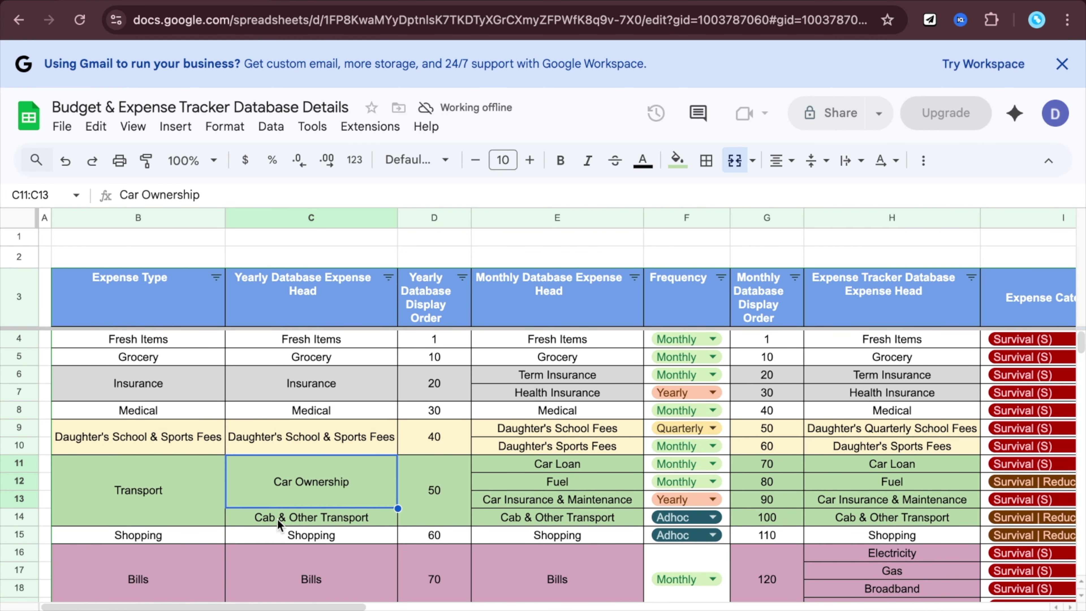
pyautogui.click(356, 523)
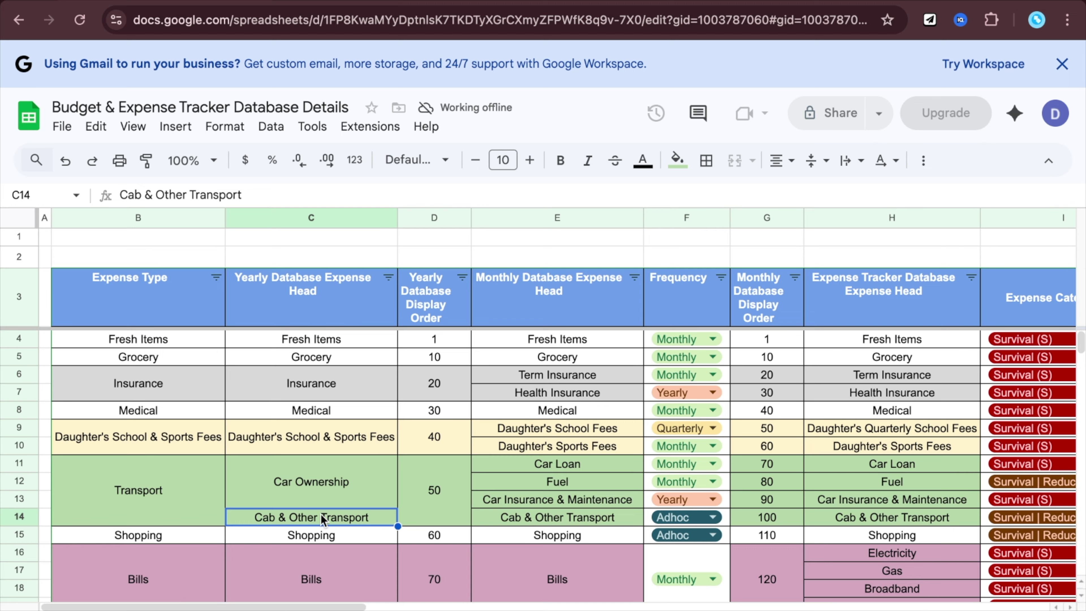
pyautogui.click(343, 476)
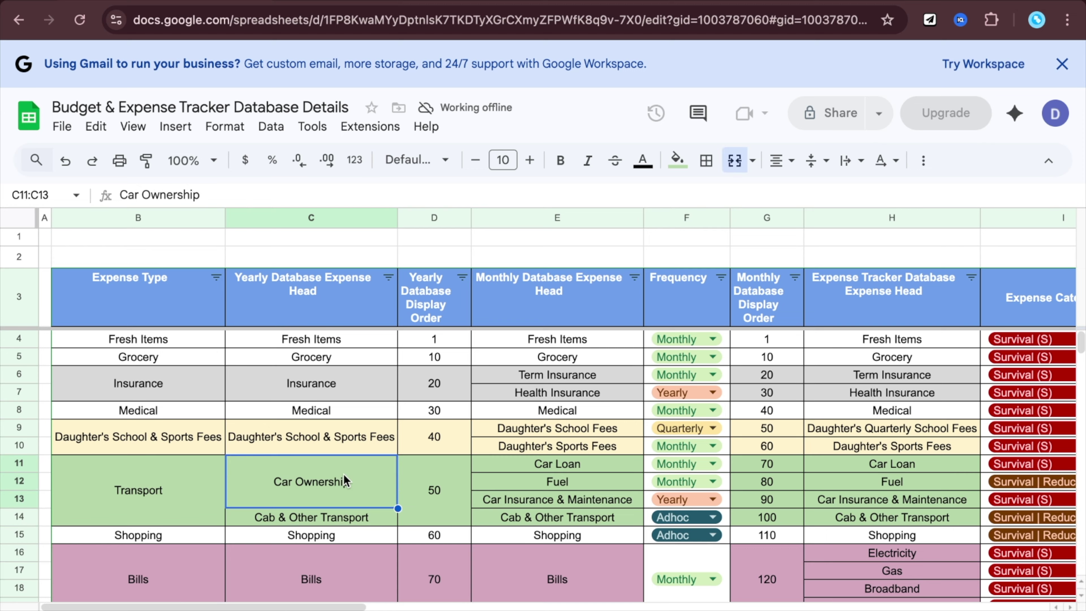
pyautogui.click(577, 461)
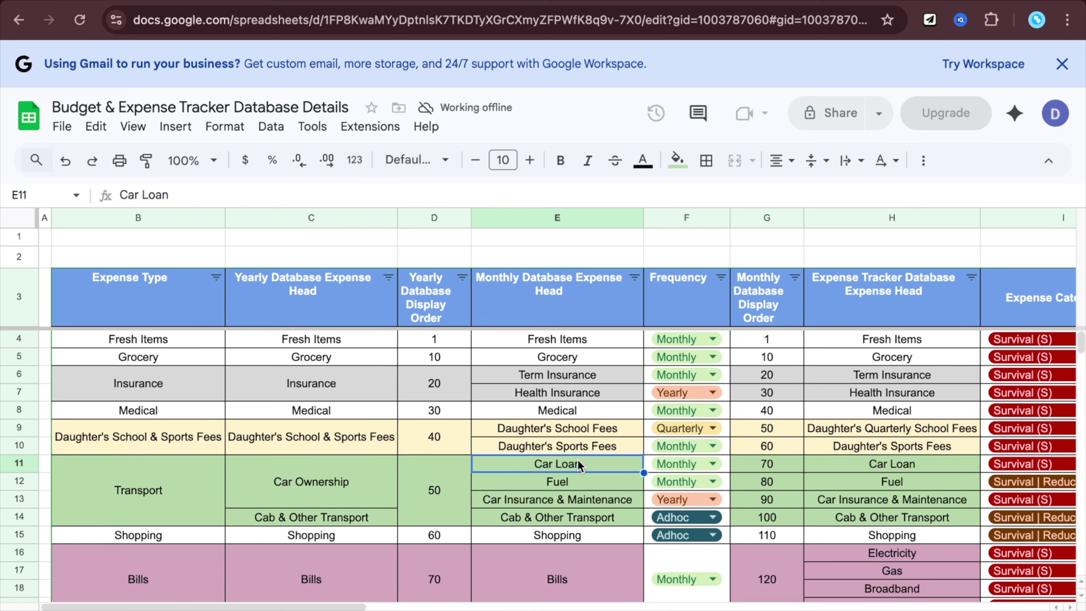
pyautogui.click(568, 481)
pyautogui.click(554, 500)
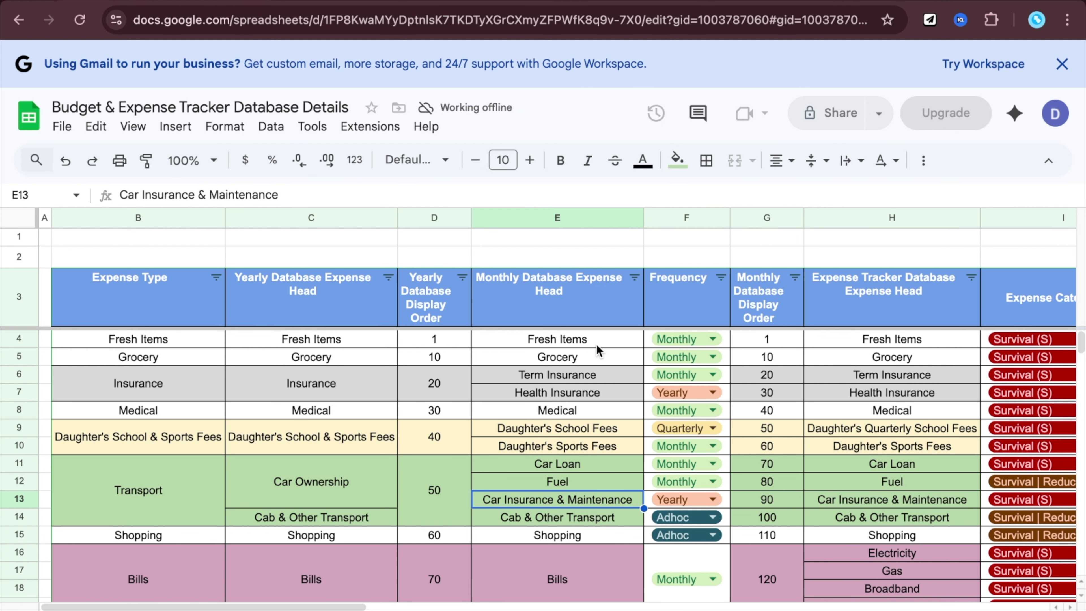
# - Rename the Bills entries in rows 16 to 19 to Utility Bills in the Expense Type, yearly head and monthly head columns
pyautogui.scroll(-3, 177, 479)
pyautogui.click(177, 480)
pyautogui.click(328, 478)
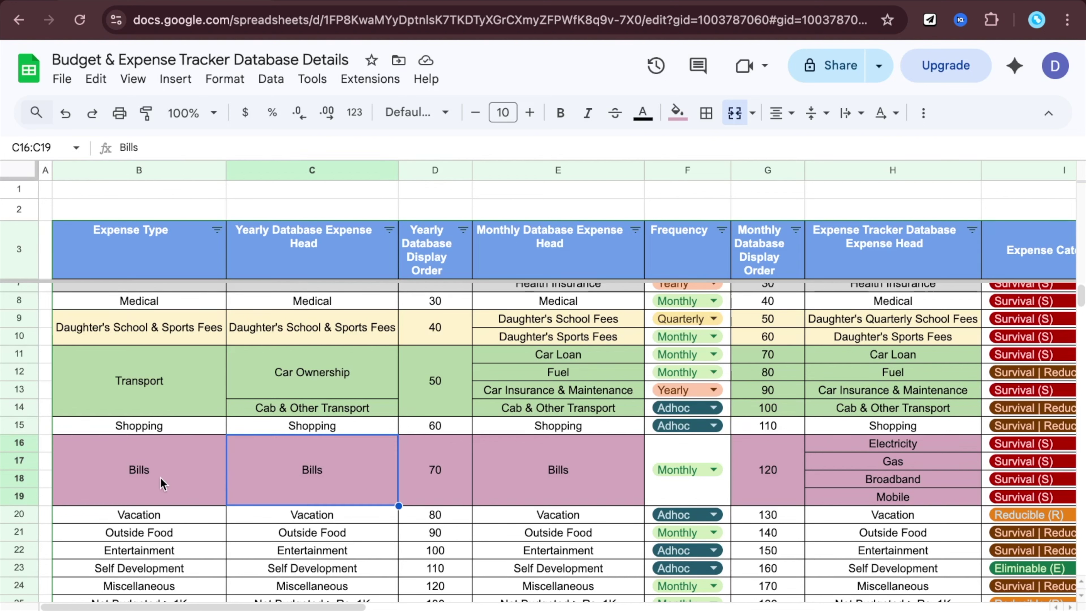
pyautogui.click(179, 483)
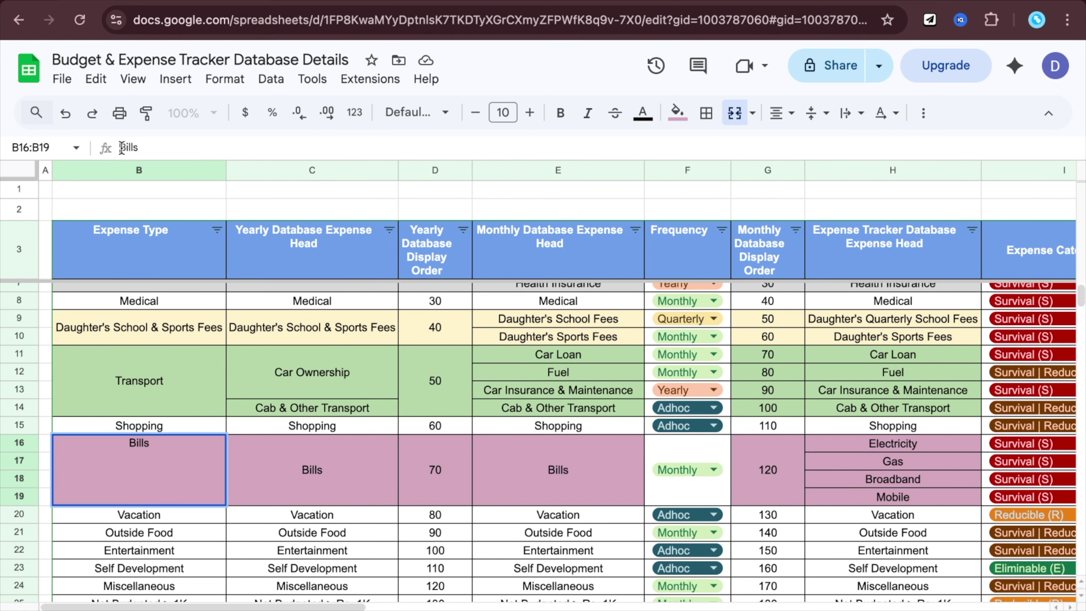
pyautogui.hotkey('ctrl', 'z')
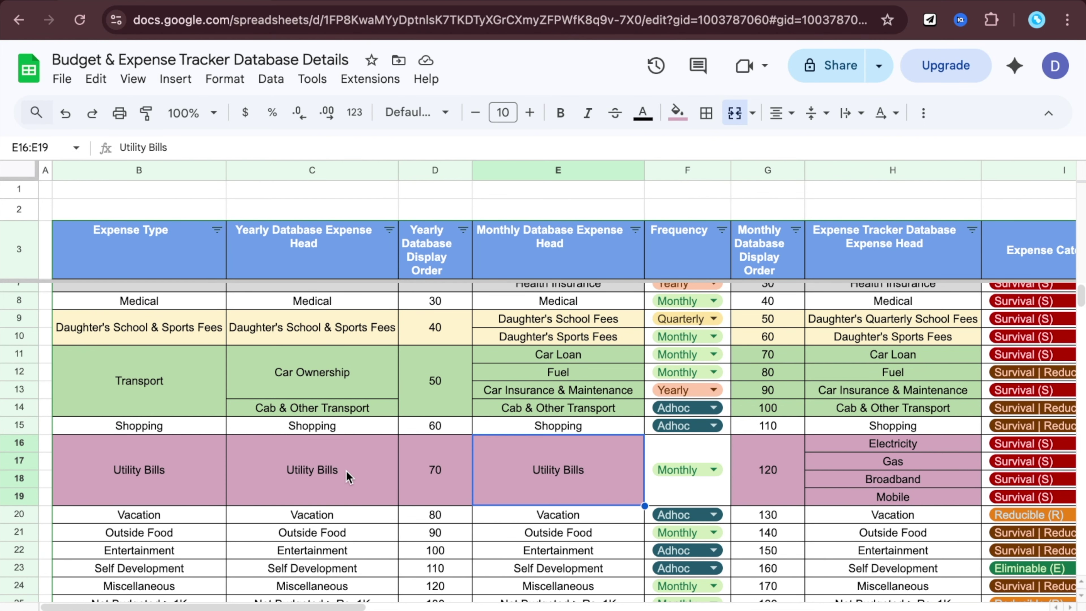
# - Examine the Utility Bills yearly and monthly heads against the Electricity, Gas, Broadband and Mobile expense tracker heads
pyautogui.click(285, 476)
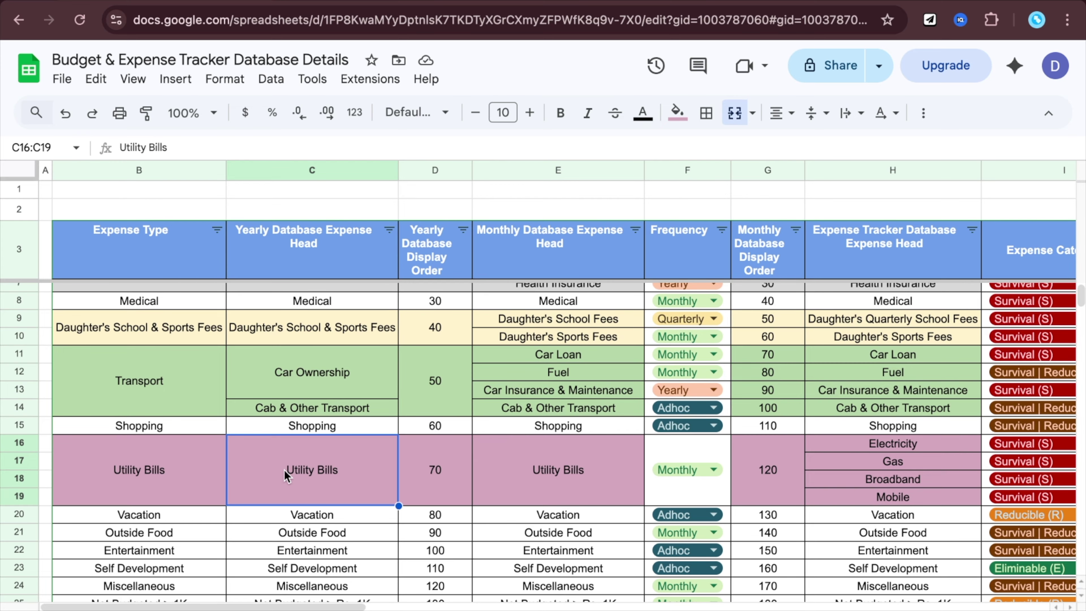
pyautogui.click(597, 476)
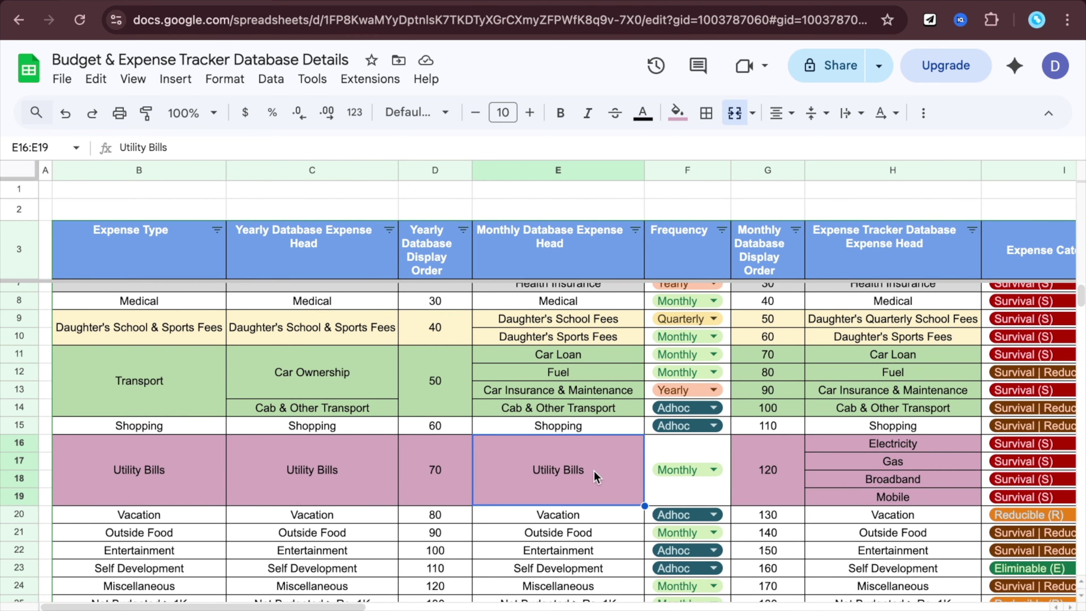
pyautogui.scroll(-1, 927, 478)
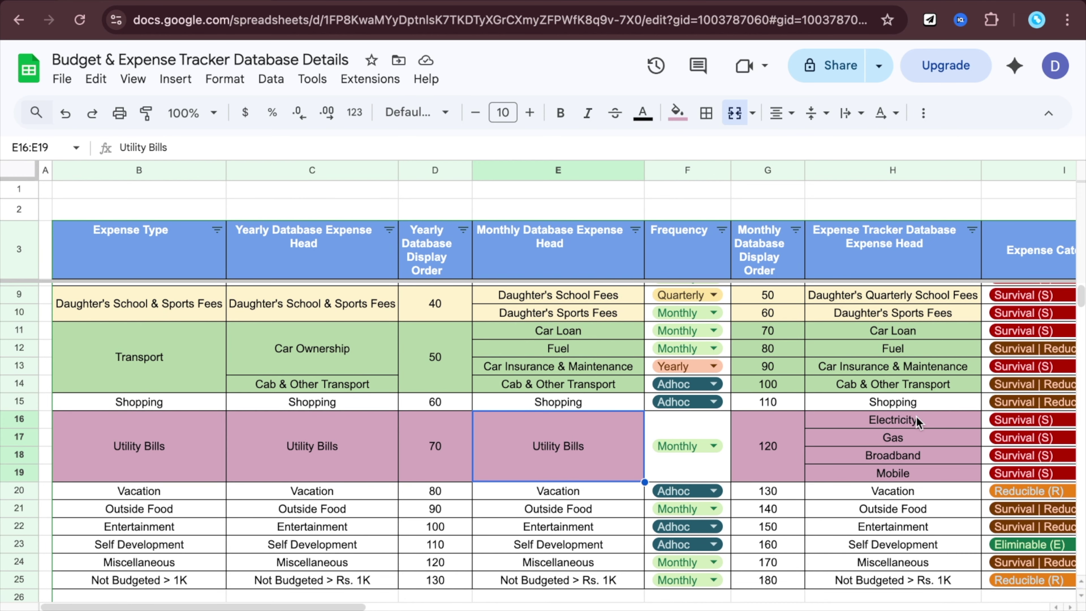
pyautogui.click(915, 426)
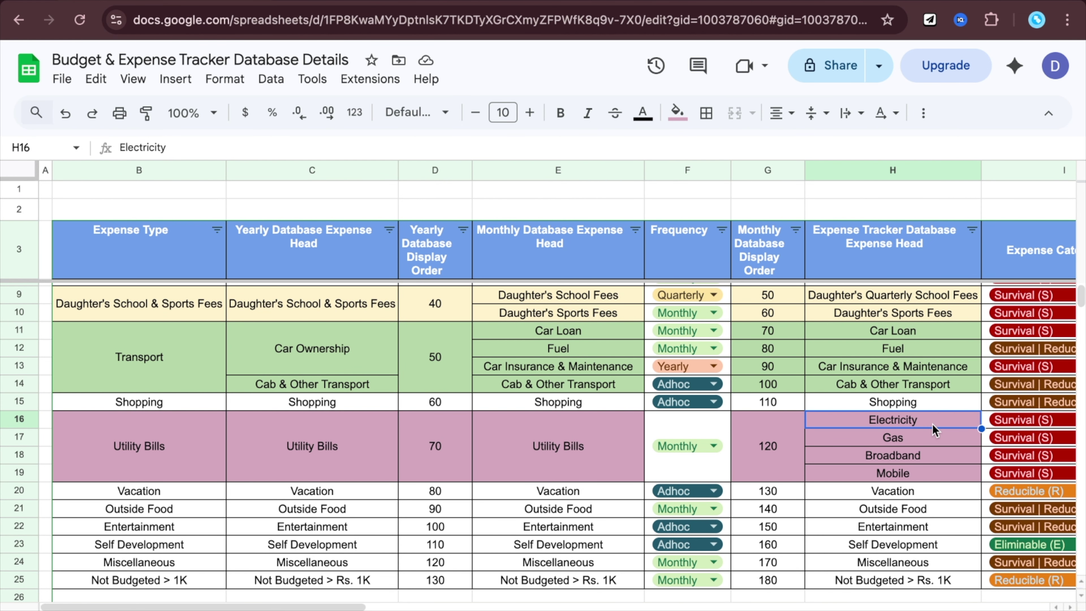
pyautogui.click(929, 443)
pyautogui.click(926, 459)
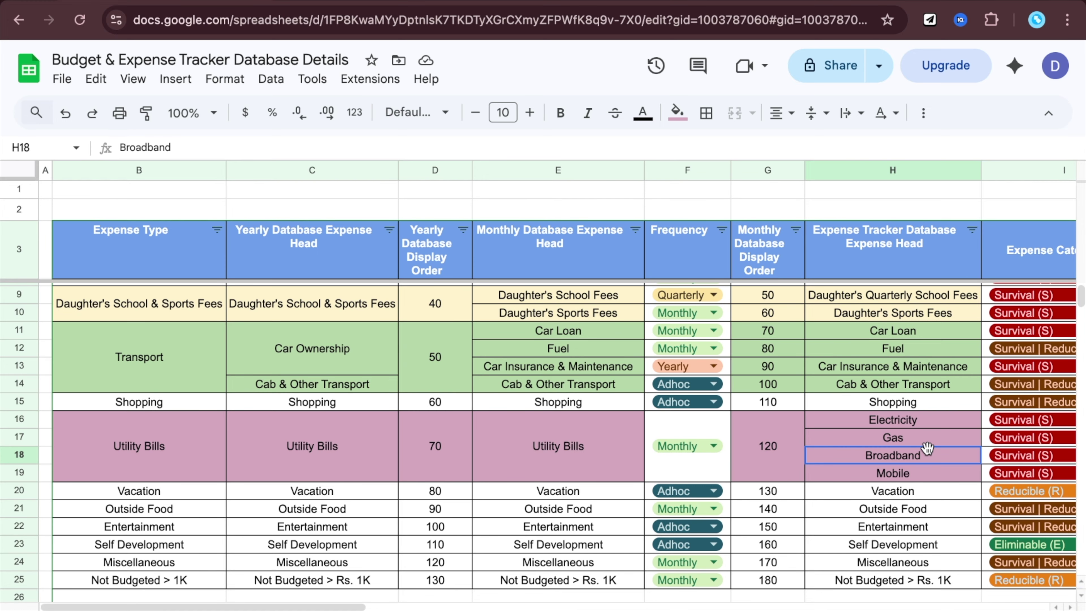
pyautogui.click(922, 473)
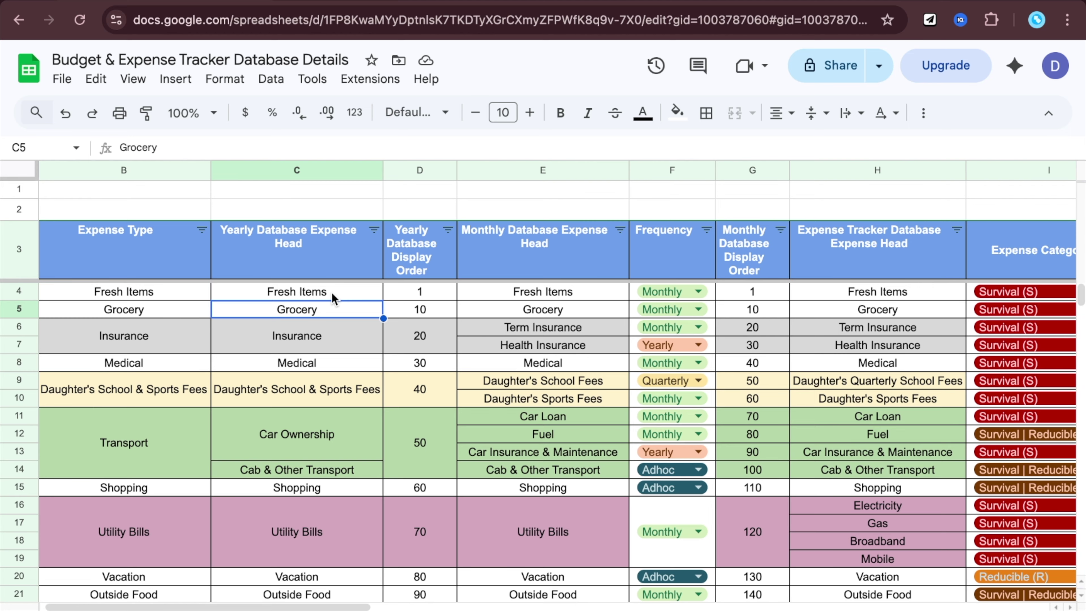
# - Examine the yearly and monthly display orders and the payment frequency of Fresh Items, Grocery and Health Insurance
pyautogui.click(421, 295)
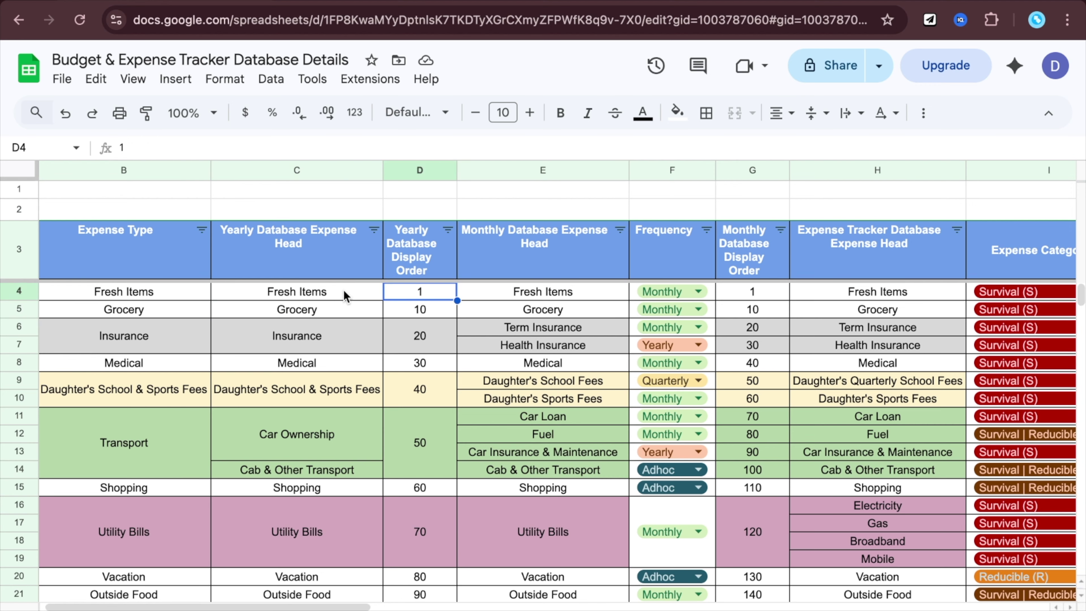
pyautogui.click(755, 293)
pyautogui.click(422, 314)
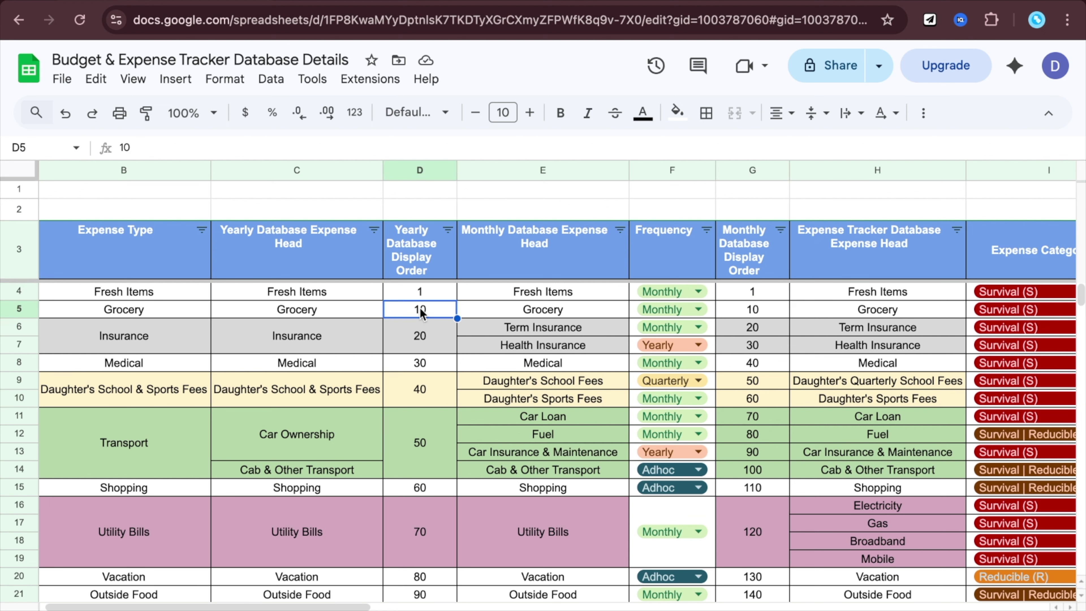
pyautogui.click(534, 292)
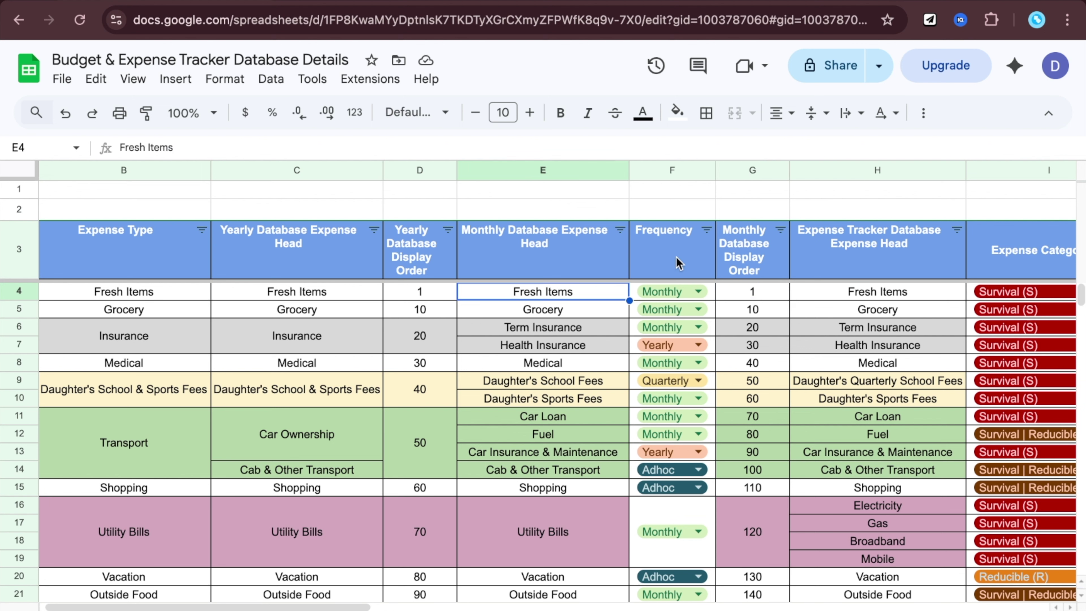
pyautogui.click(677, 263)
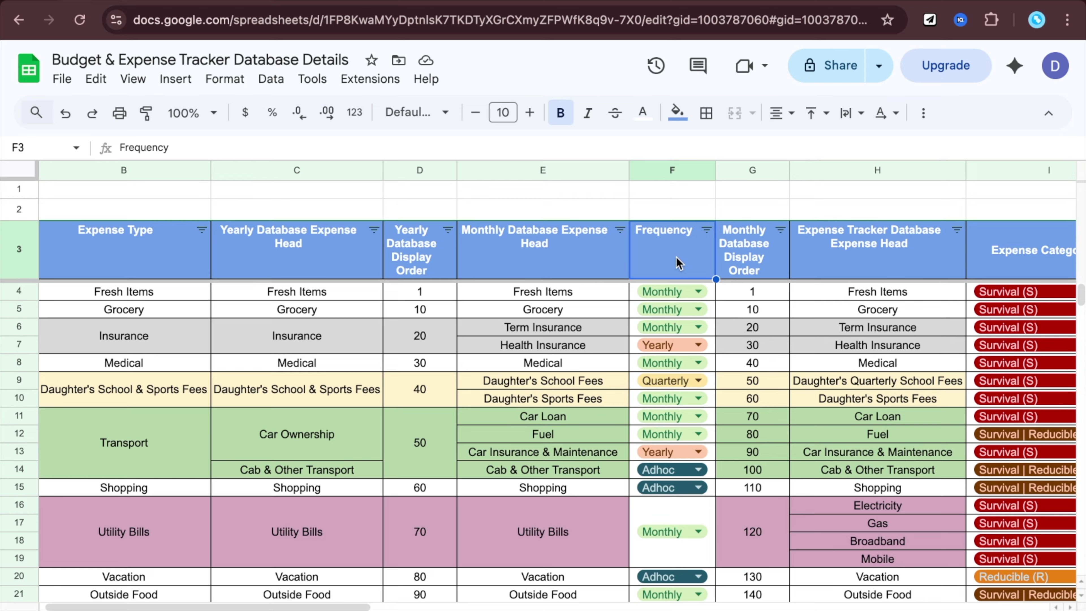
pyautogui.click(531, 296)
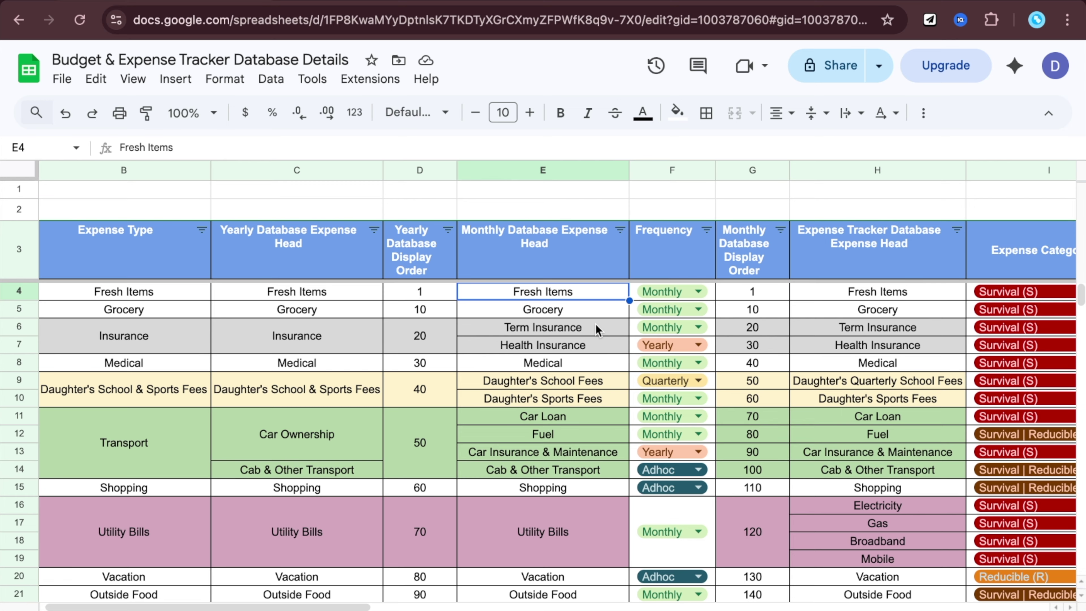
pyautogui.click(564, 311)
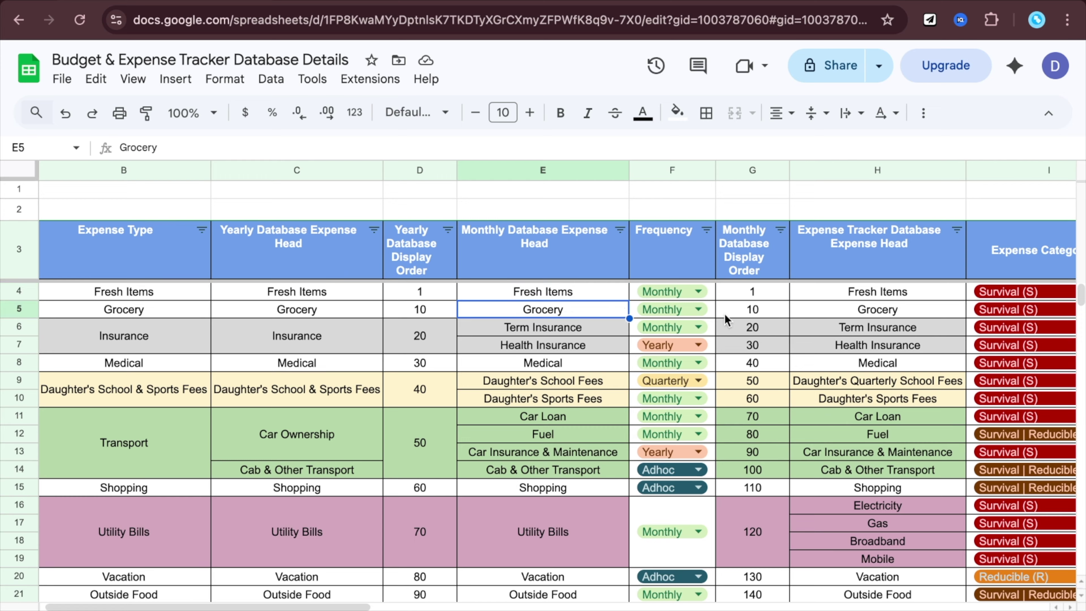
pyautogui.click(535, 351)
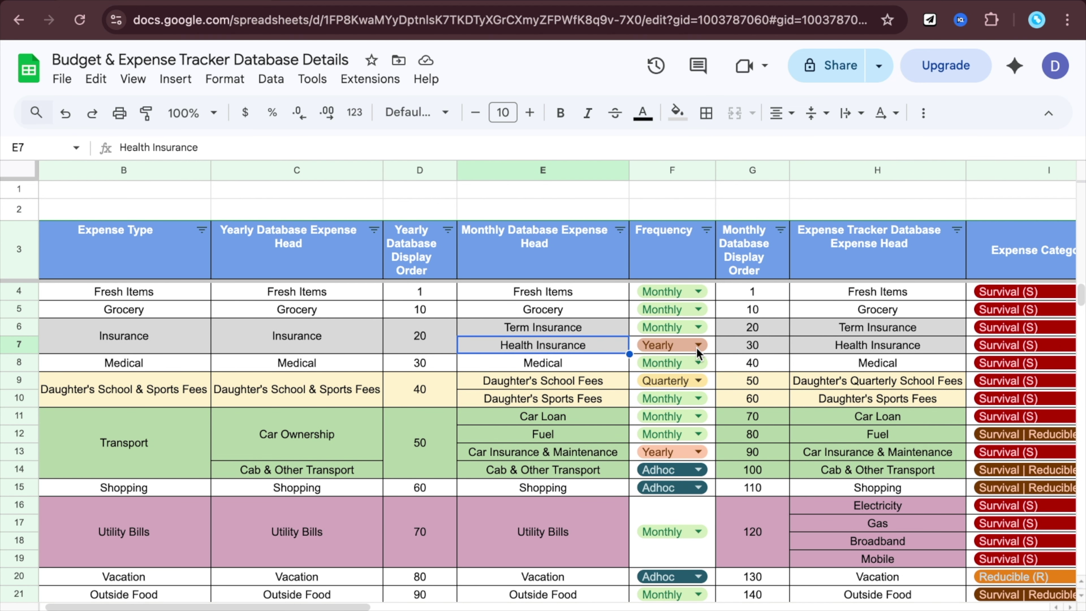
# - Examine the Expense Tracker Database Expense Head column and compare its bill items with the monthly Utility Bills head
pyautogui.hscroll(2, 719, 251)
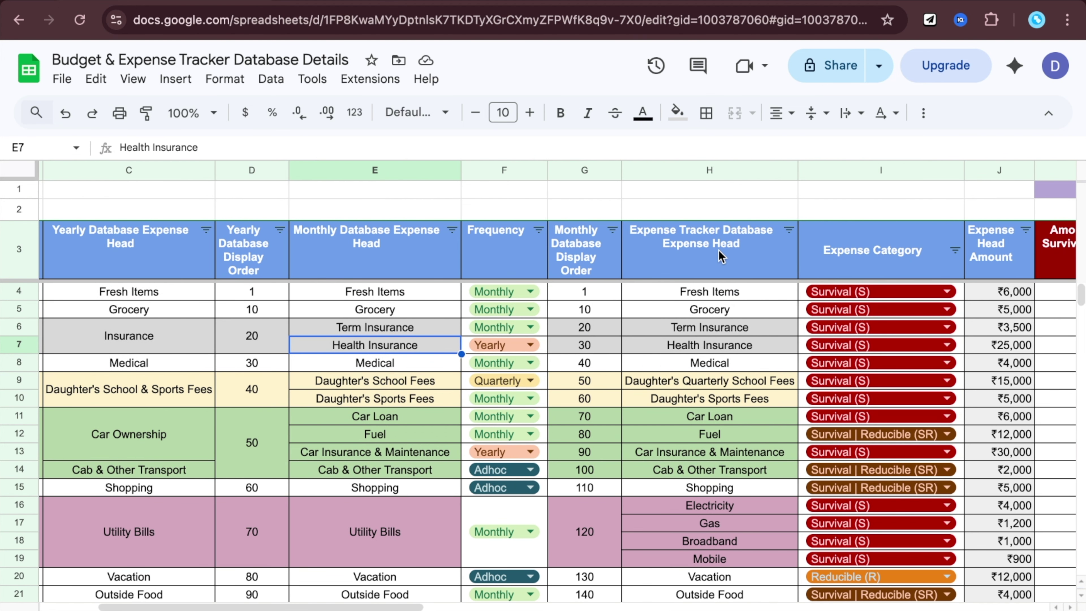
pyautogui.click(722, 269)
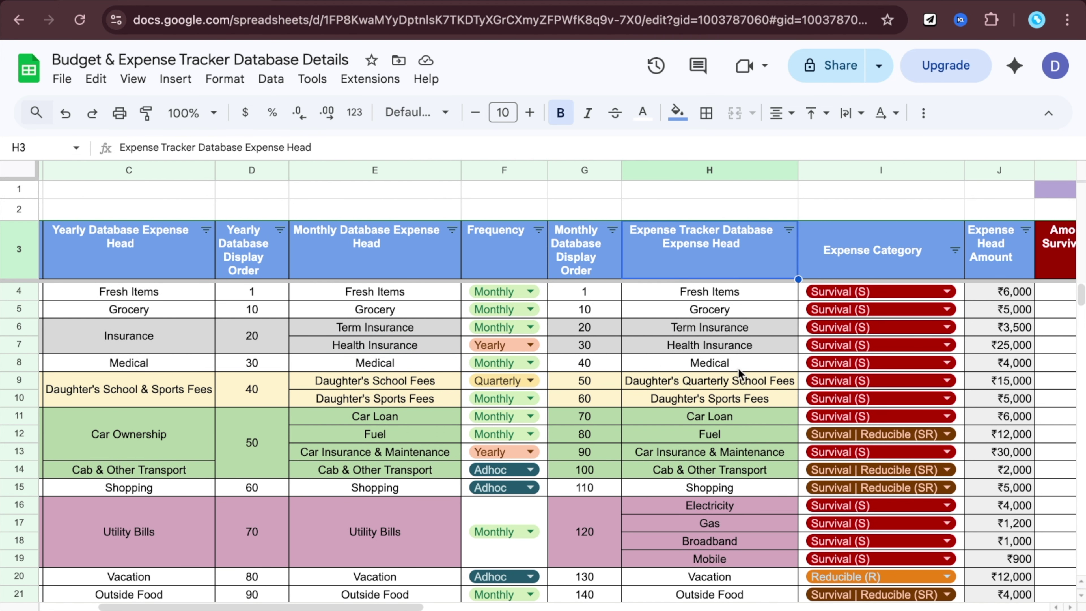
pyautogui.scroll(-1, 742, 396)
pyautogui.scroll(1, 742, 395)
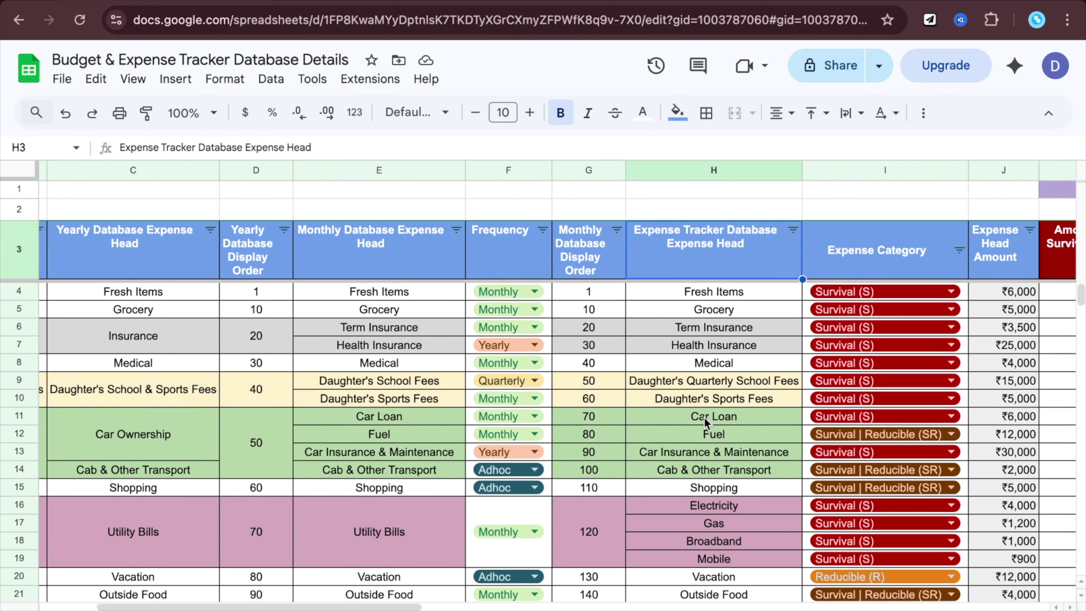
pyautogui.hscroll(-1, 705, 417)
pyautogui.scroll(-4, 705, 418)
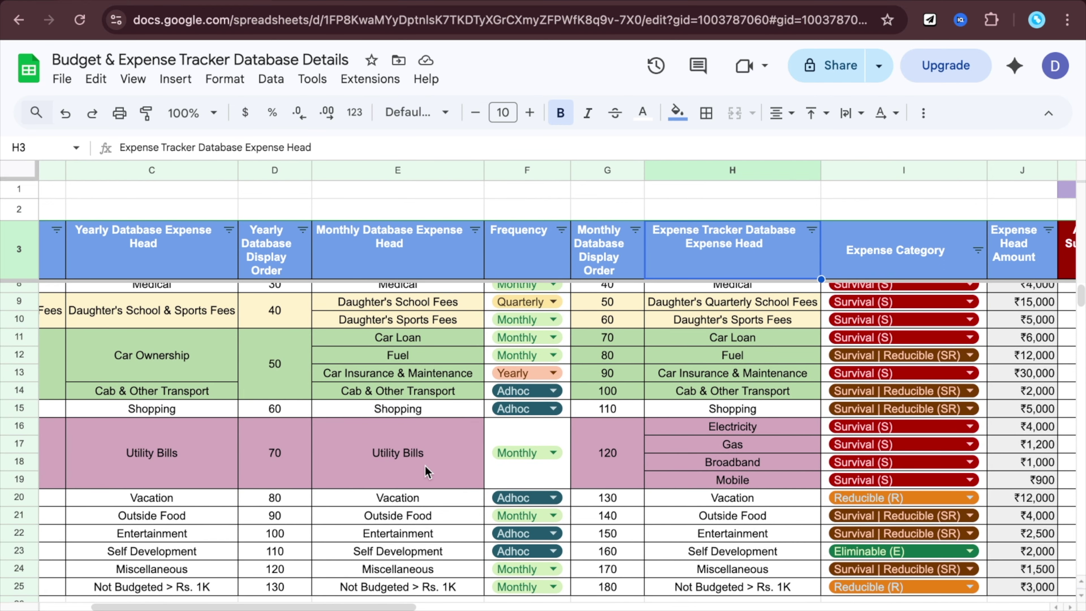
pyautogui.click(427, 472)
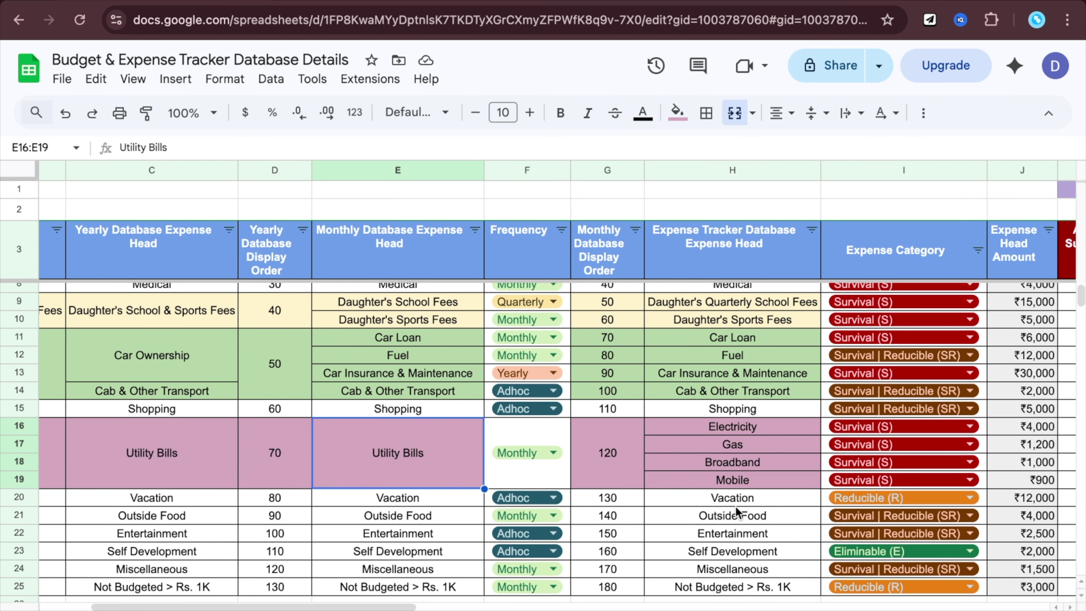
pyautogui.click(621, 452)
pyautogui.click(426, 464)
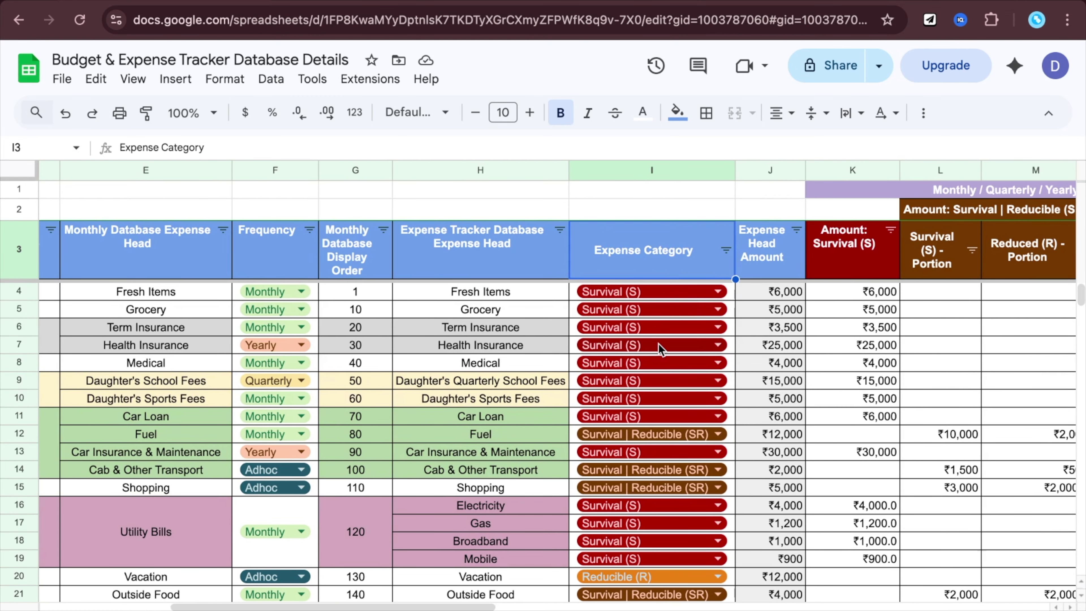
# - Examine the Expense Category assigned to each expense head, covering Survival, Survival | Reducible, Reducible and Eliminable items
pyautogui.hscroll(-1, 662, 345)
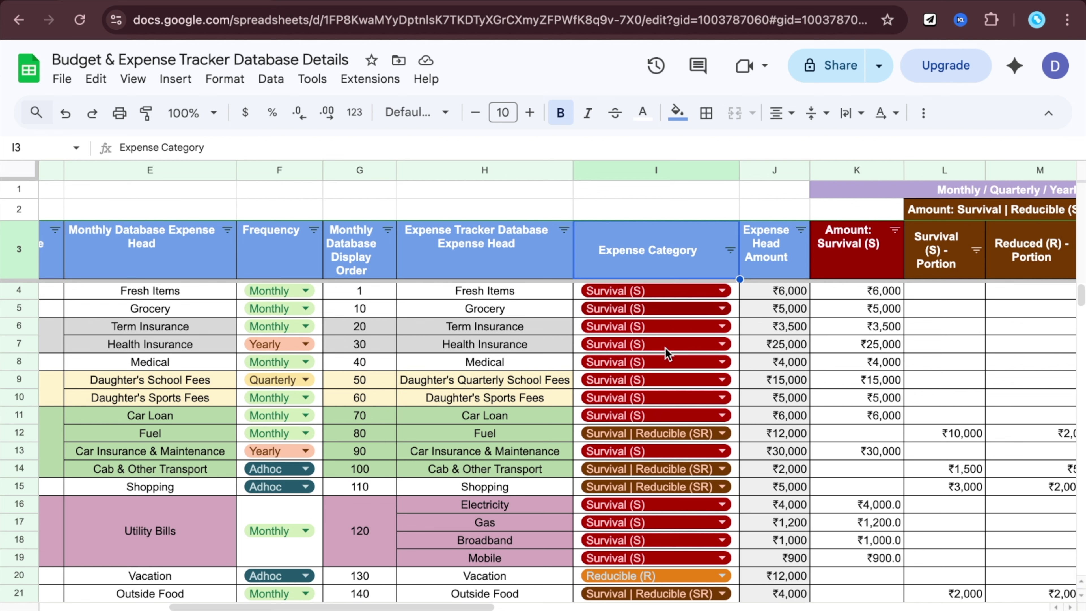
pyautogui.scroll(-5, 670, 402)
pyautogui.hscroll(-1, 671, 402)
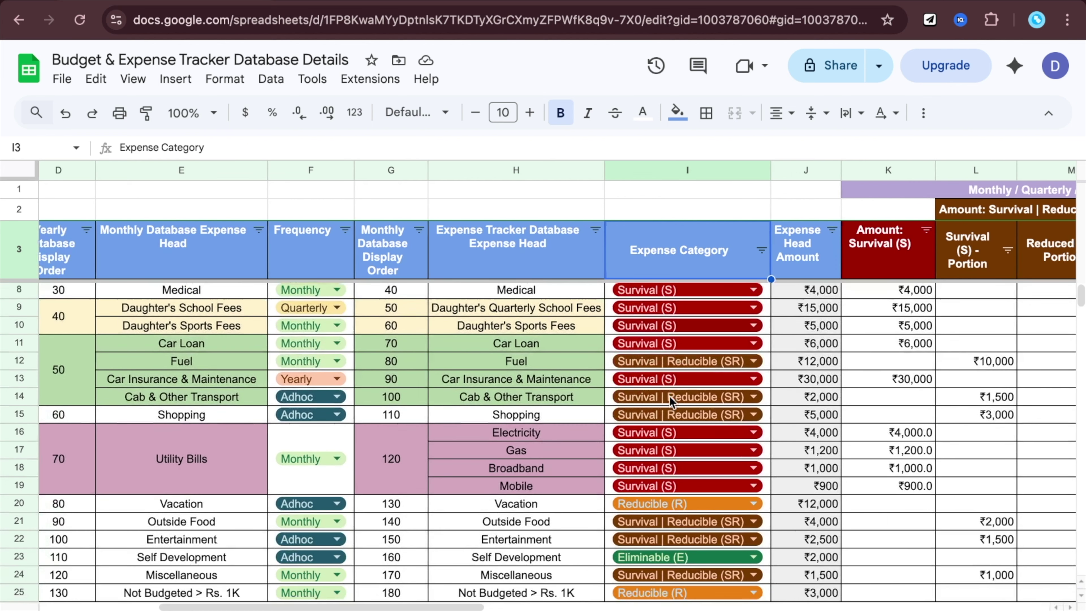
pyautogui.scroll(-1, 670, 400)
pyautogui.hscroll(1, 670, 400)
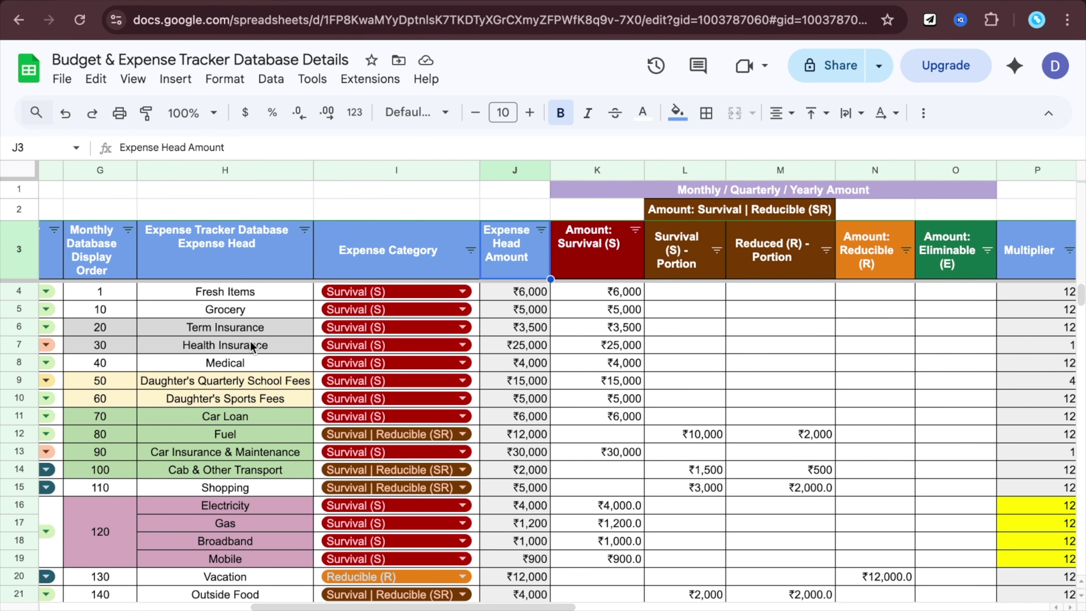
# - Inspect the Expense Head Amount formula for Fresh Items and the category amount columns K to O that feed it
pyautogui.click(524, 290)
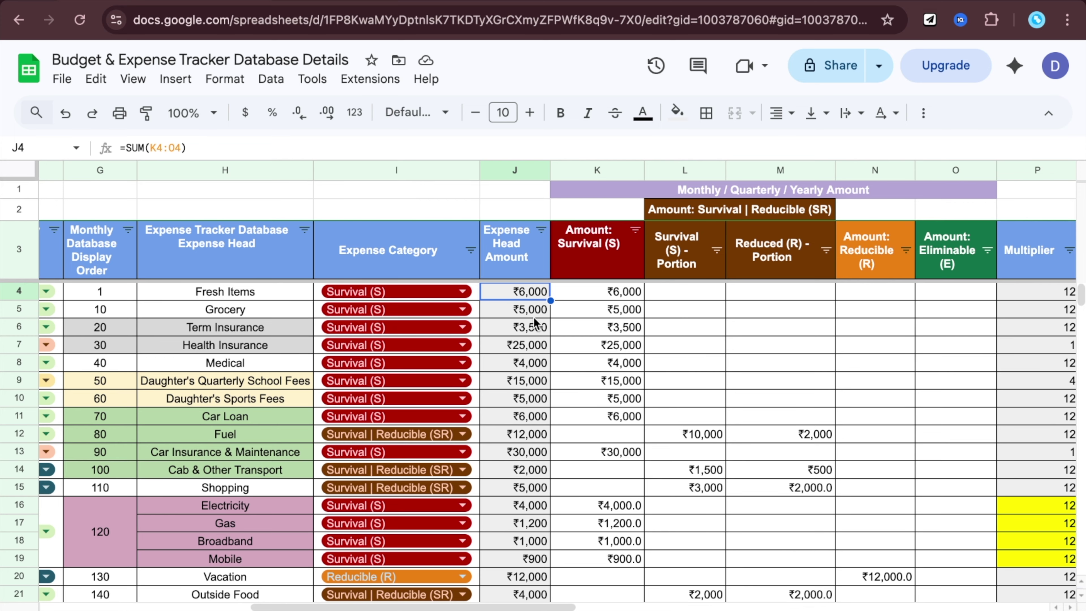
pyautogui.moveTo(616, 293); pyautogui.dragTo(894, 299)
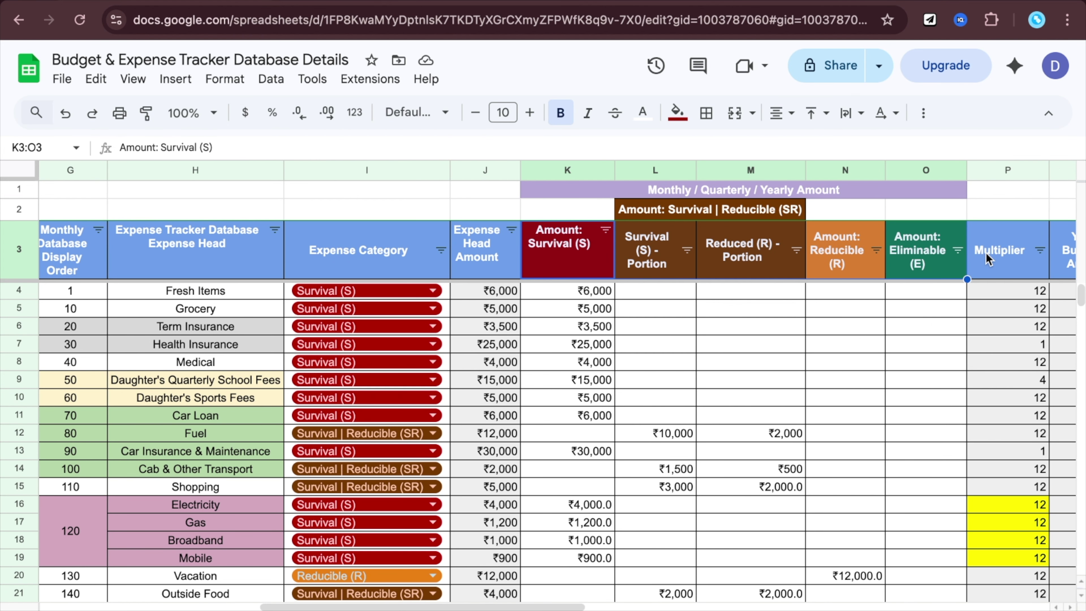
pyautogui.click(591, 290)
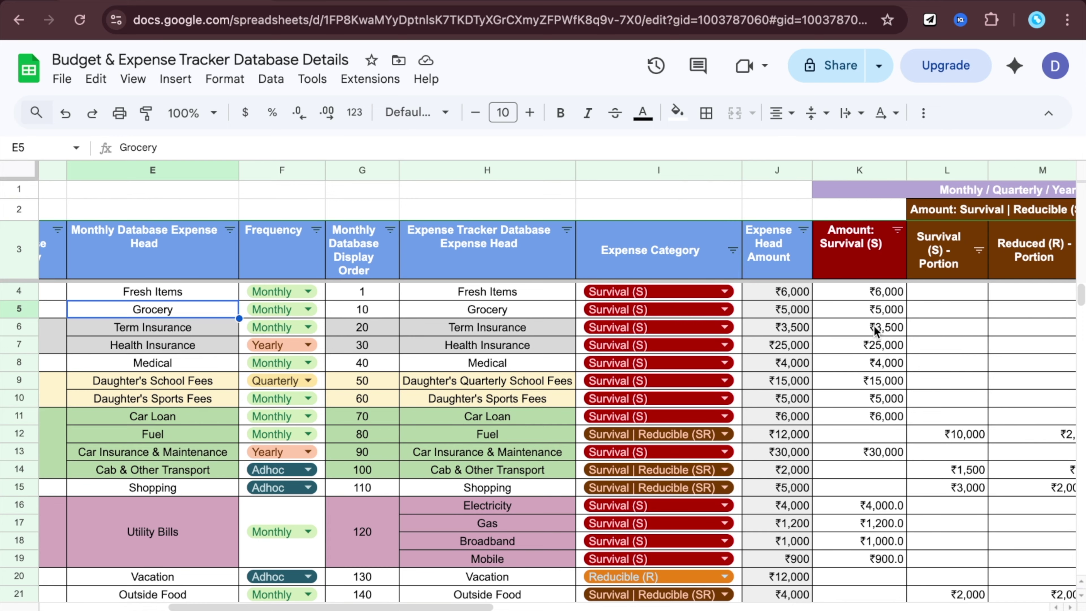
# - Compare how the Grocery, Fuel and Health Insurance amounts are split across the survival and reducible columns
pyautogui.click(886, 314)
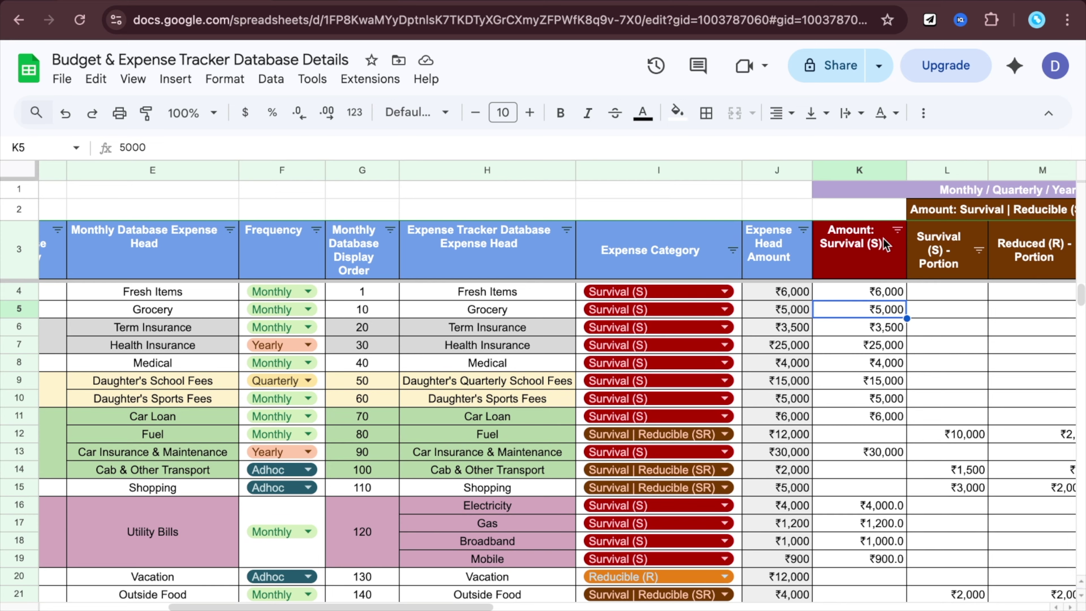
pyautogui.click(471, 439)
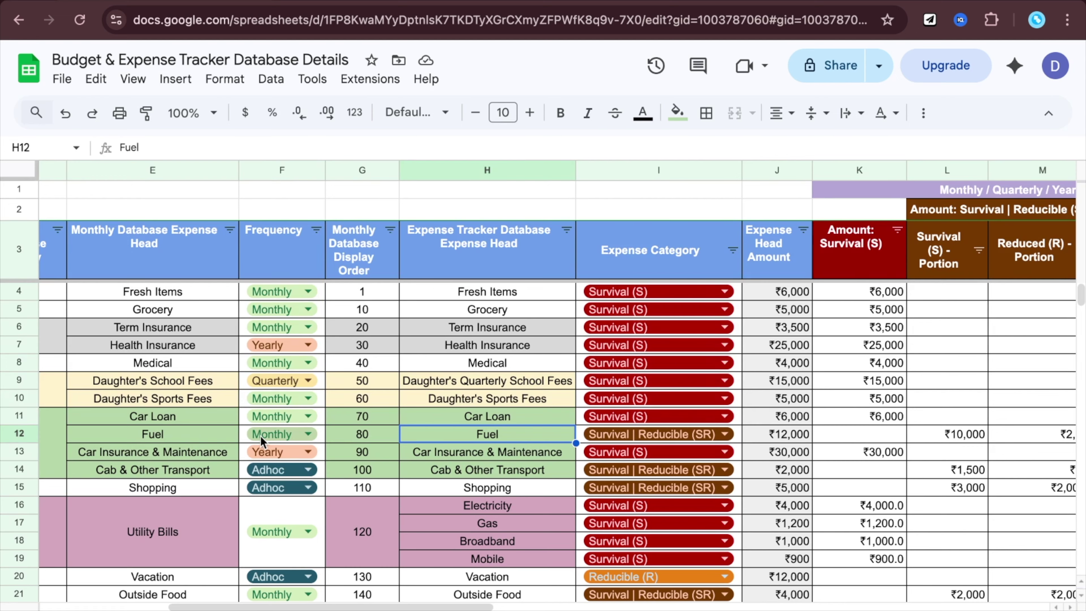
pyautogui.hscroll(3, 937, 449)
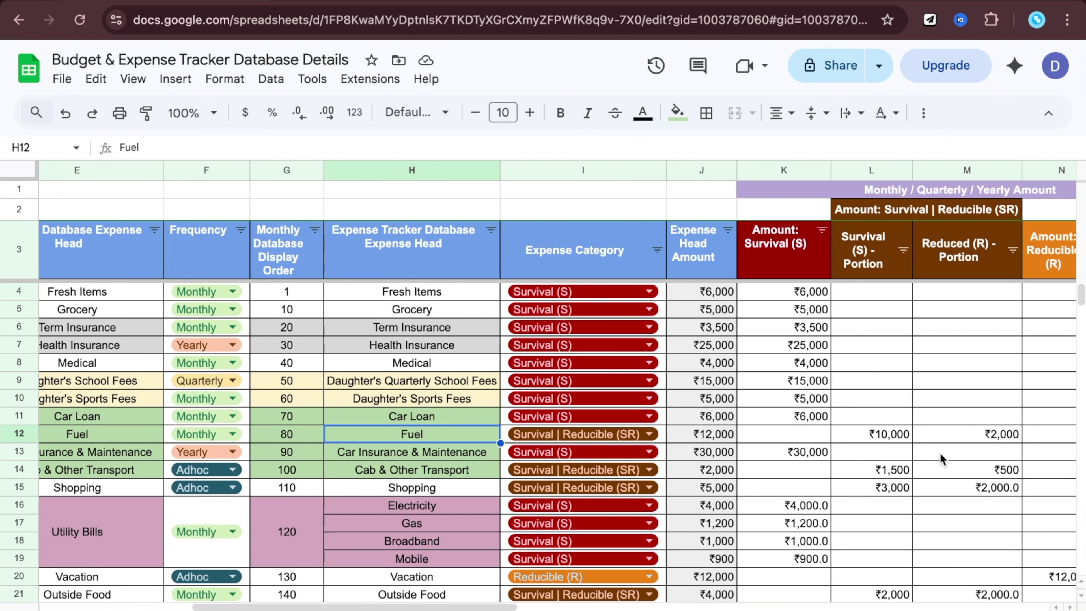
pyautogui.click(880, 439)
pyautogui.click(1008, 436)
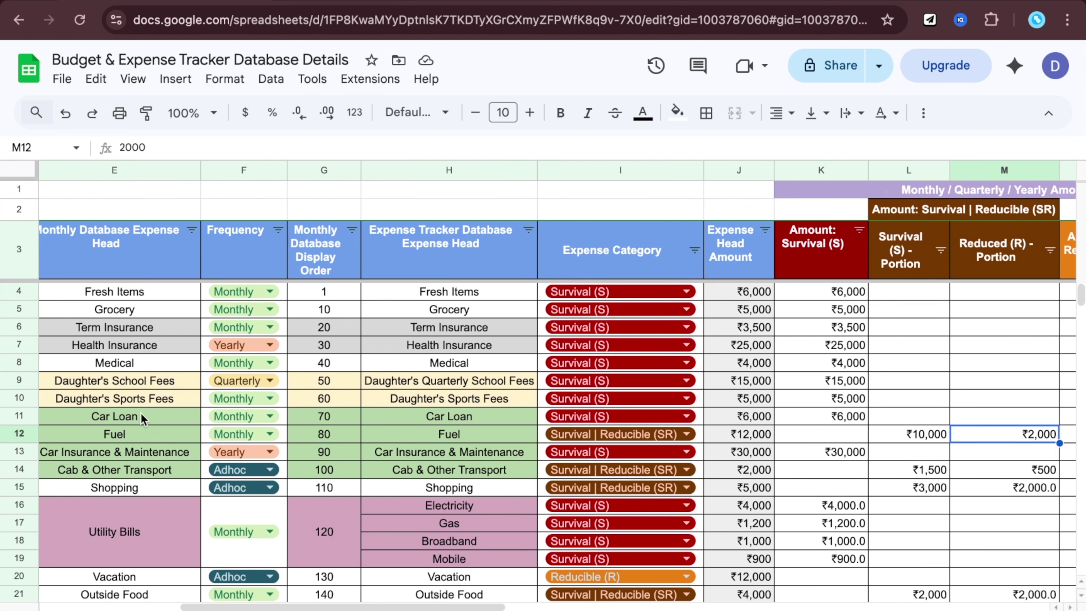
pyautogui.hscroll(-2, 141, 417)
pyautogui.click(154, 346)
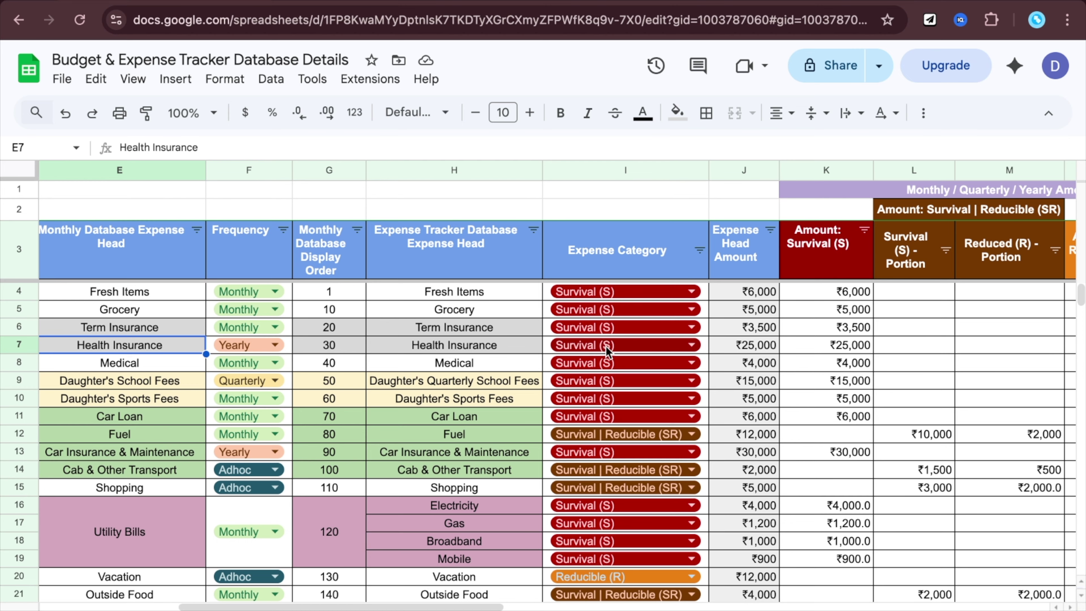
pyautogui.click(789, 350)
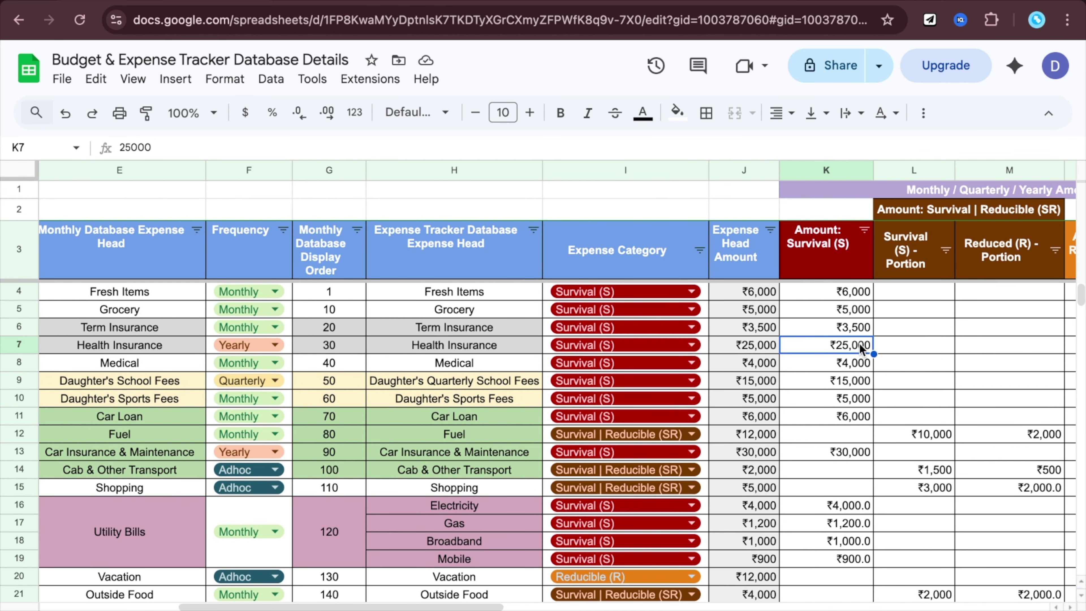
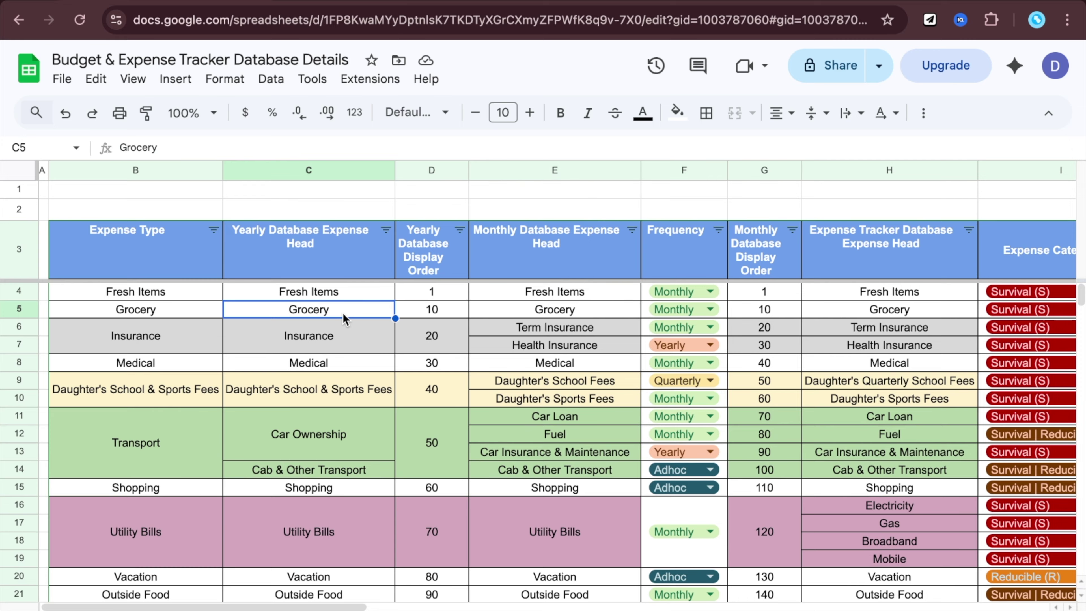
# - Switch to Notion and create a new template in the Yearly Budget Database titled Fresh Items
pyautogui.hotkey('ctrl', 'Left')
pyautogui.click(997, 165)
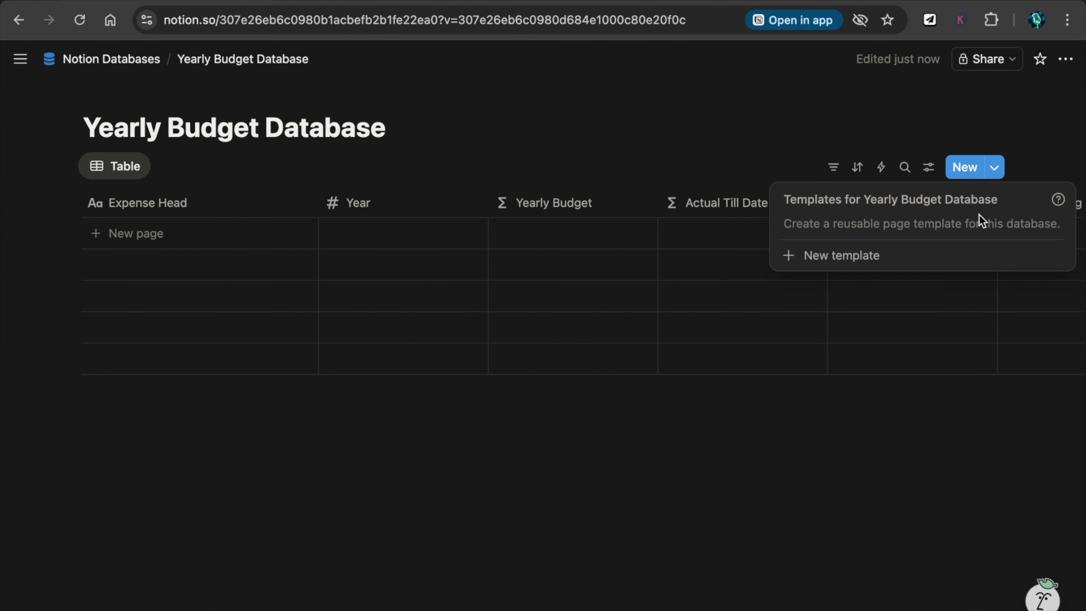
pyautogui.click(851, 257)
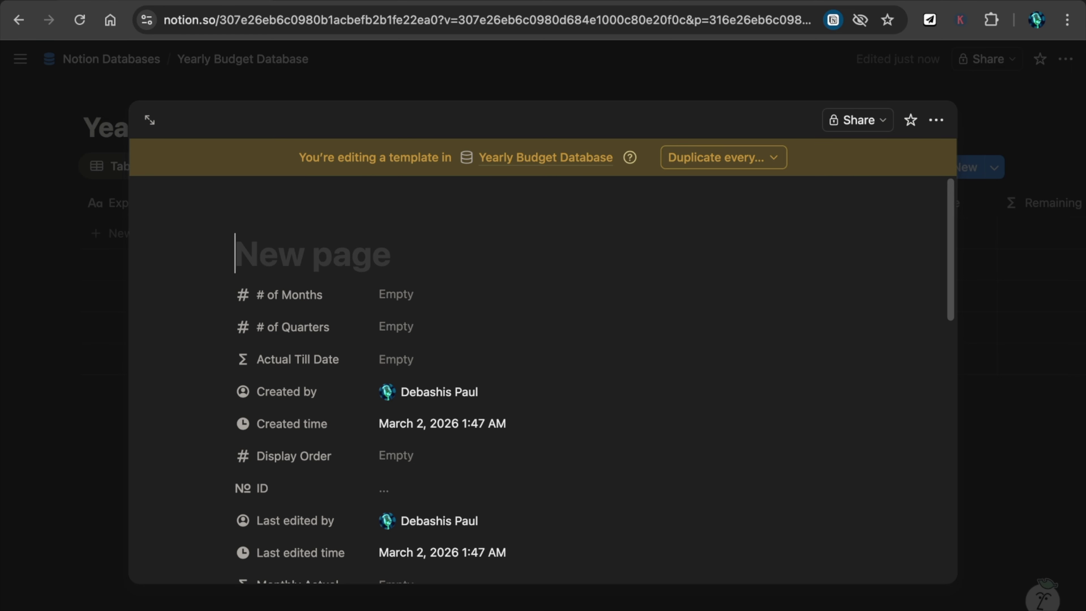
pyautogui.write('Fresh Item')
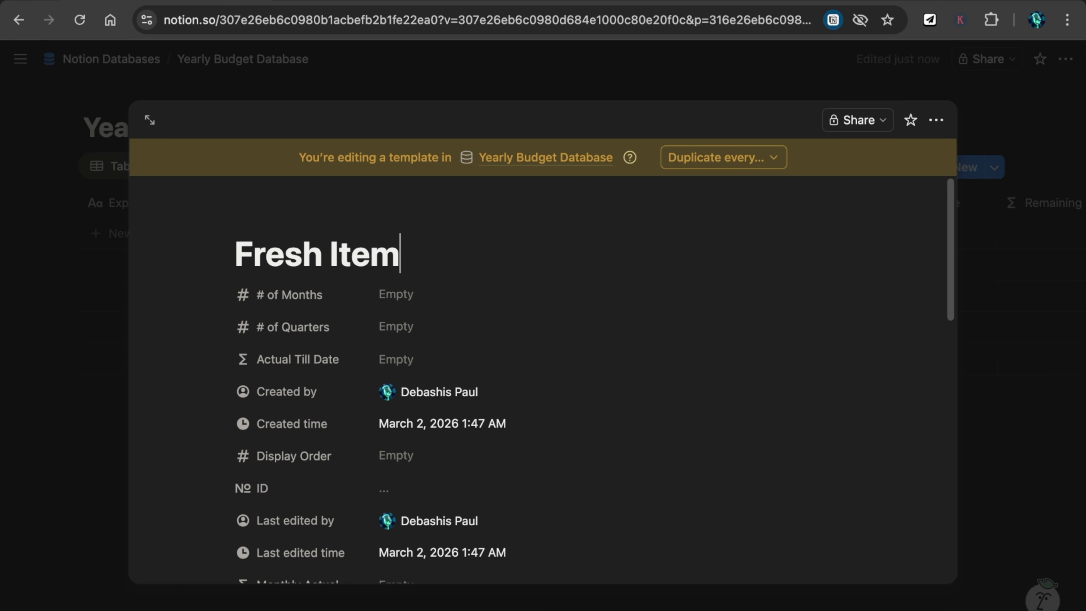
pyautogui.write('s')
# - Check the Fresh Items row in the Google Sheets database and set # of Months to 12 in the Notion template
pyautogui.press('super+Tab')
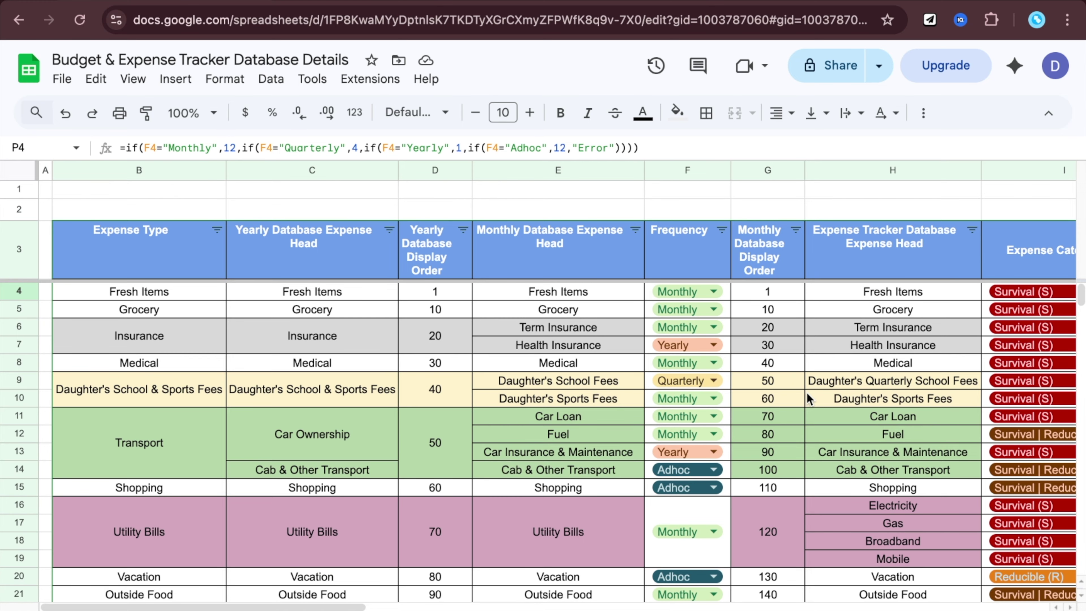
pyautogui.press('super+Tab')
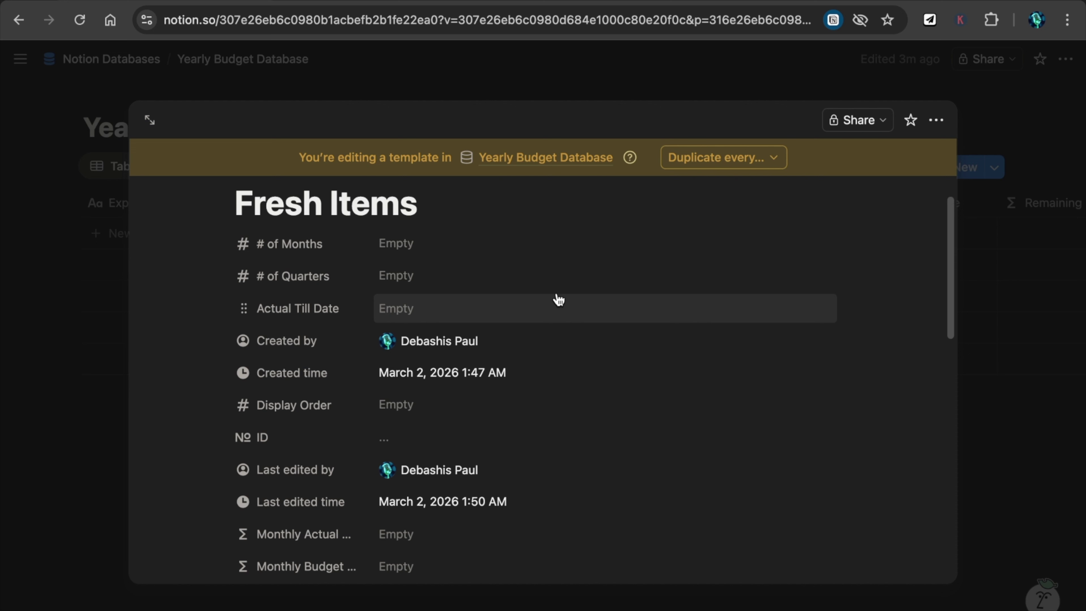
pyautogui.click(458, 227)
pyautogui.write('12')
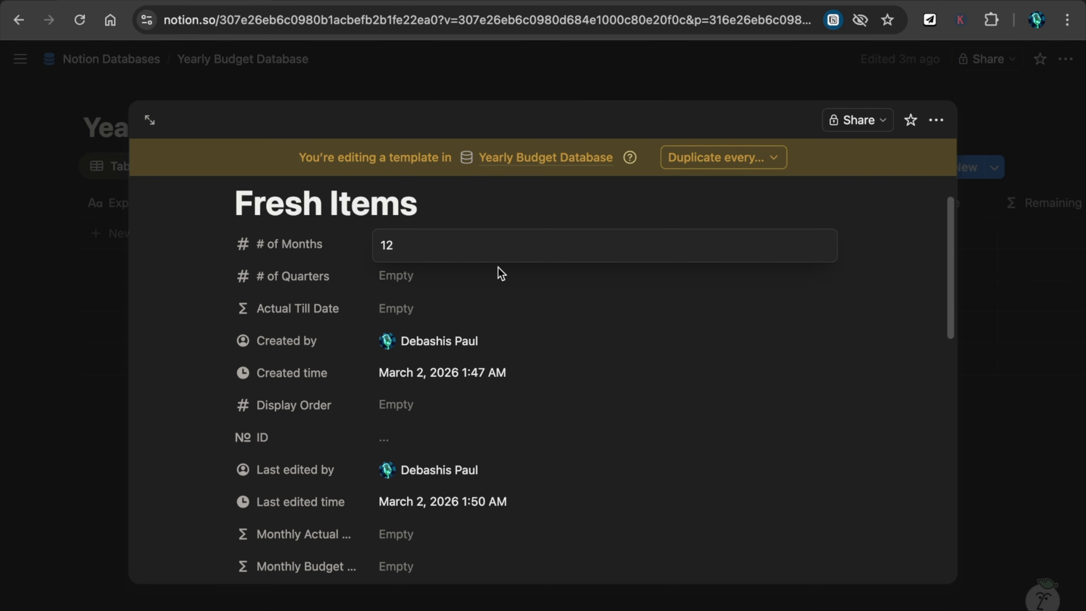
pyautogui.press('Return')
# - Set the Fresh Items template's Display Order to 1 and check it against the yearly display order in Google Sheets
pyautogui.scroll(-1, 500, 272)
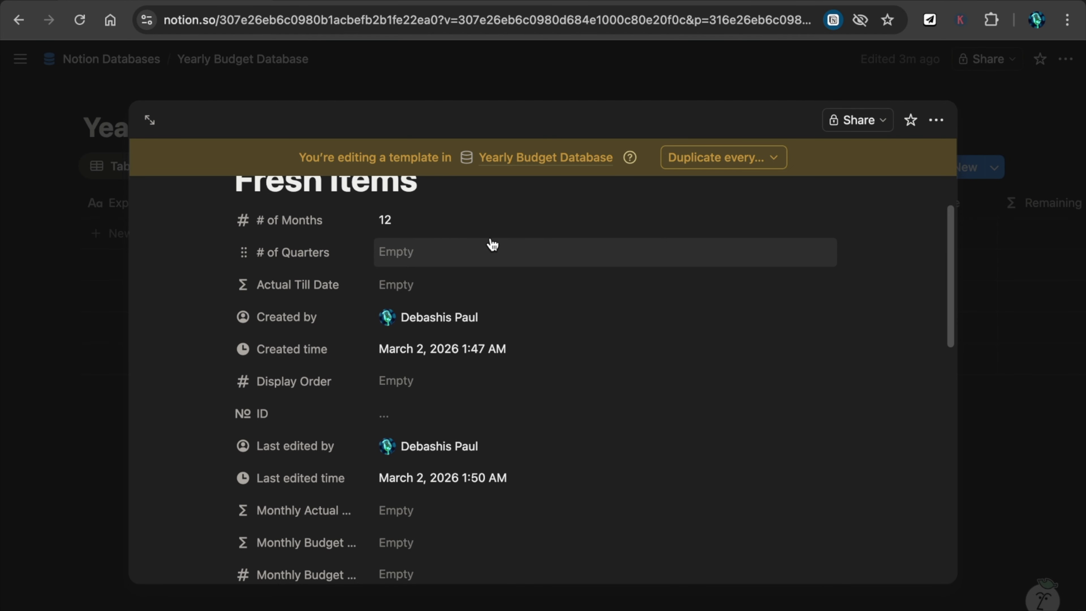
pyautogui.scroll(-2, 484, 294)
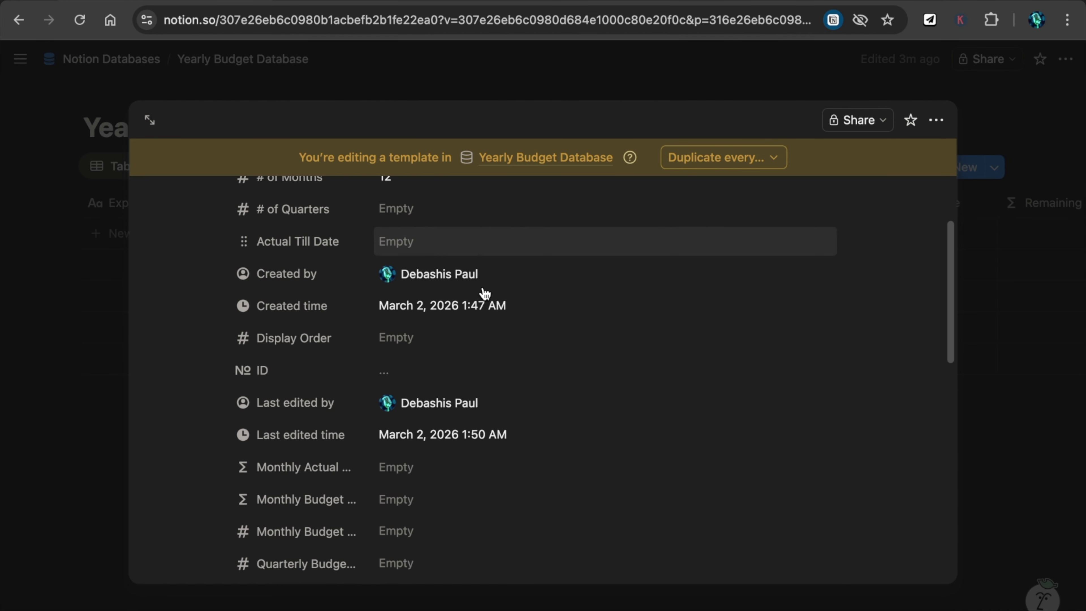
pyautogui.click(459, 345)
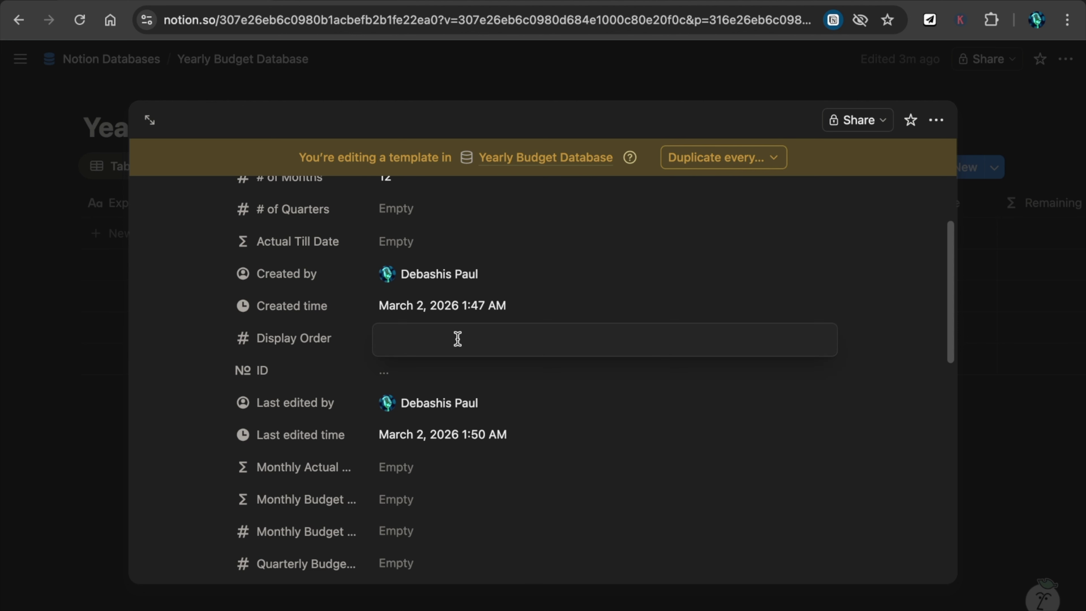
pyautogui.write('1')
pyautogui.press('super+Tab')
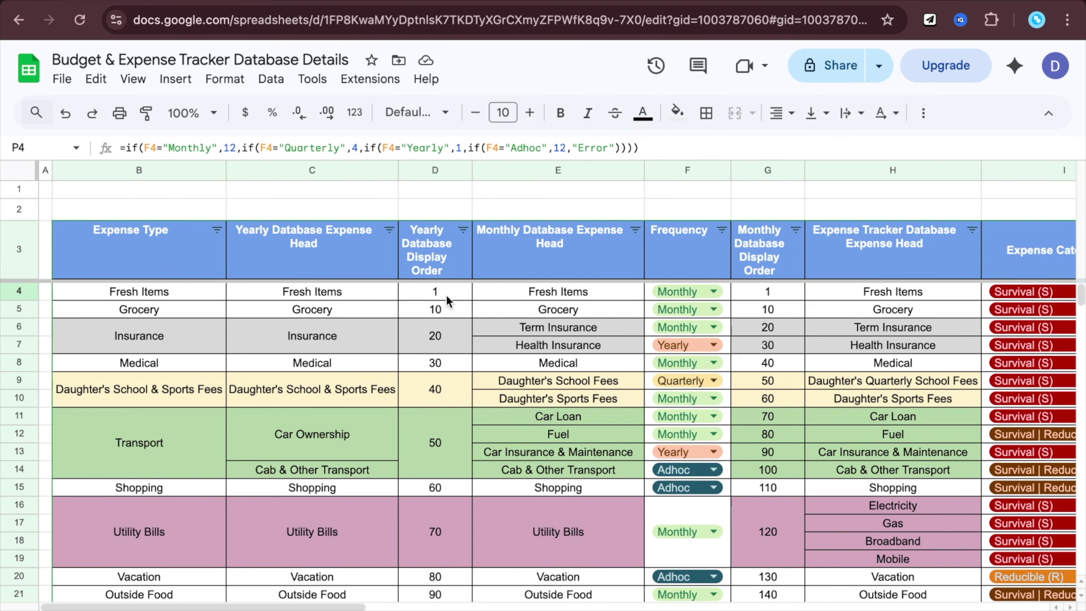
pyautogui.press('super+Tab')
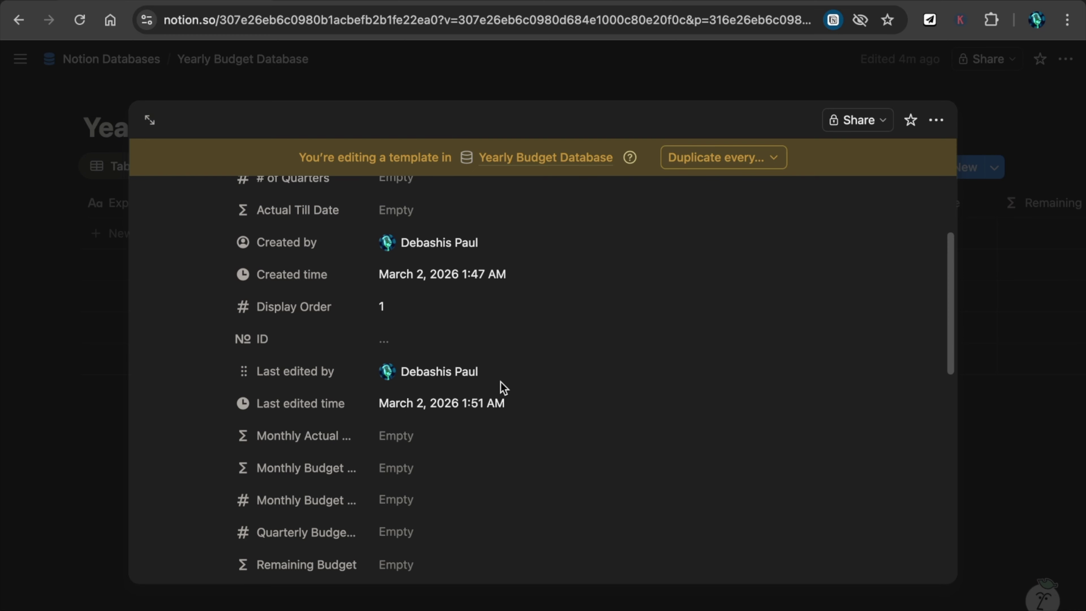
# - Look up the Fresh Items amount in Google Sheets and set the Notion template's Monthly Budget Portion to 6000
pyautogui.scroll(-1, 503, 387)
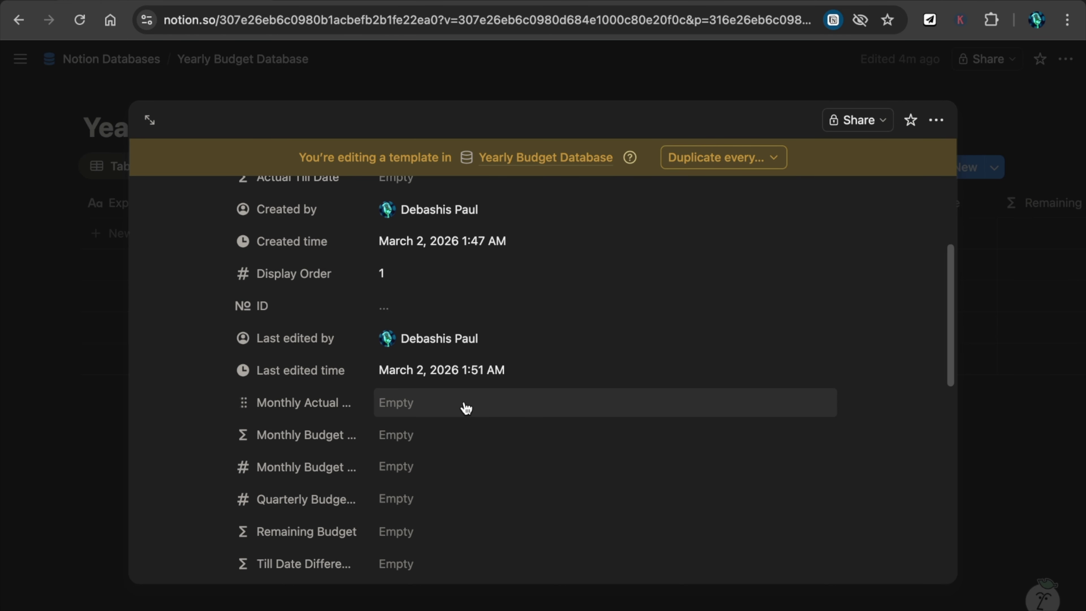
pyautogui.scroll(-2, 466, 408)
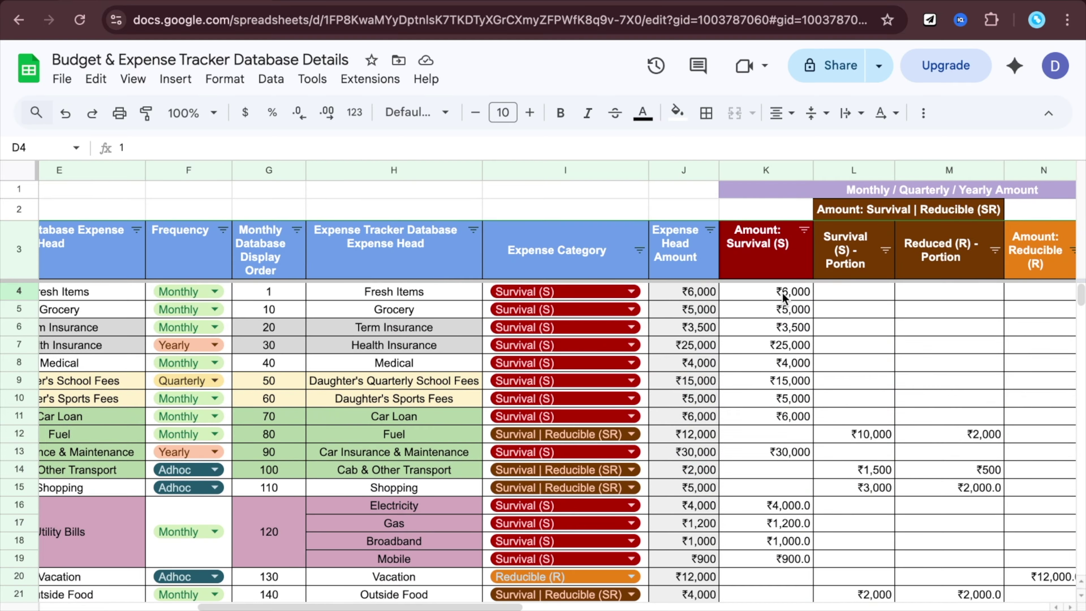
pyautogui.hotkey('ctrl', 'Left')
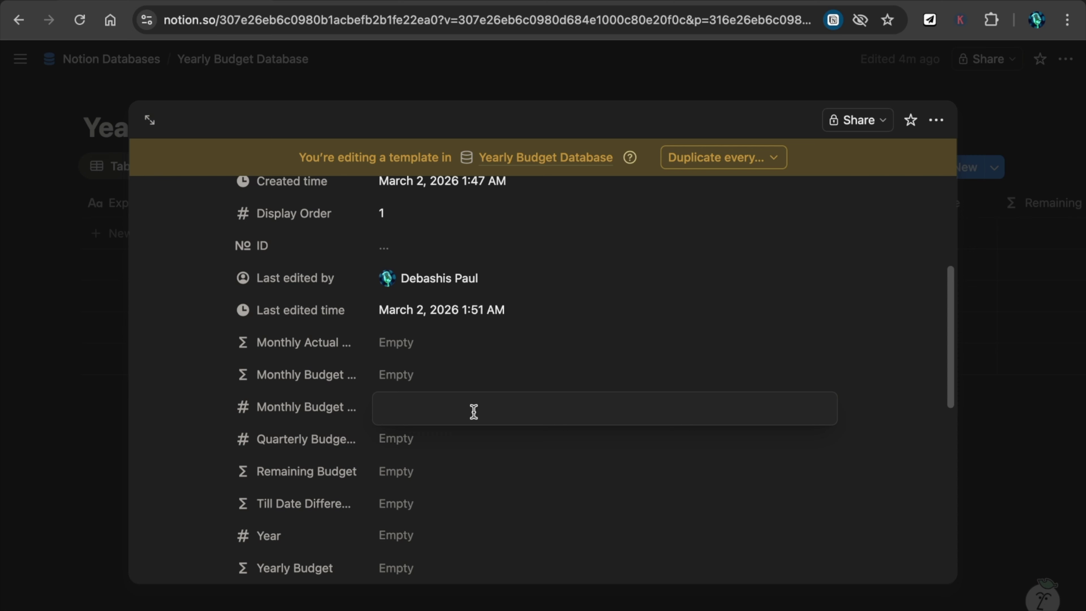
pyautogui.write('6000')
pyautogui.press('Return')
# - Set the Year property of the Fresh Items template to 2026
pyautogui.scroll(-1, 463, 404)
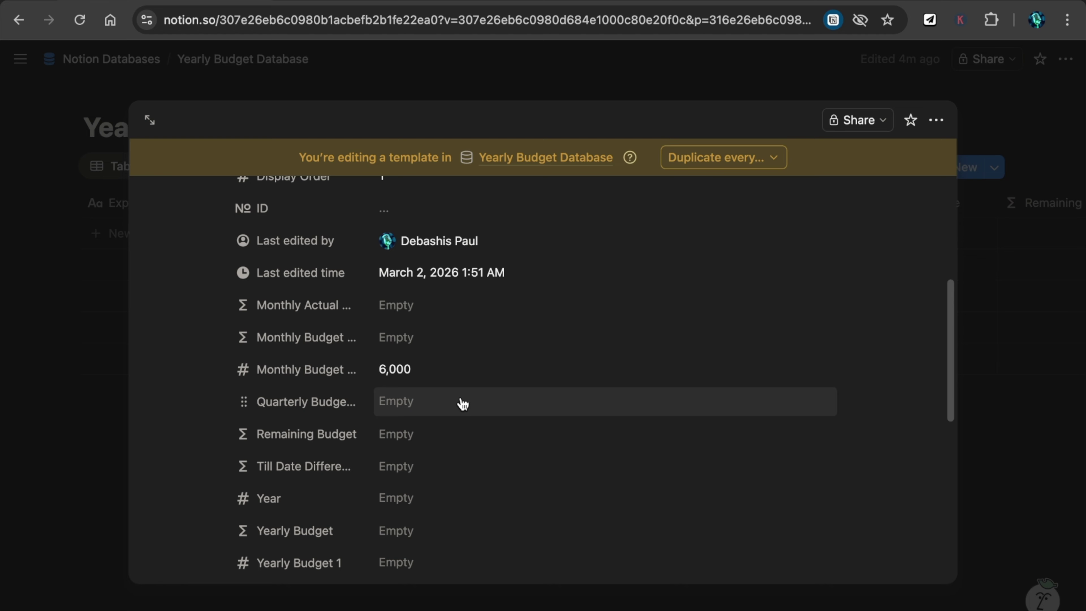
pyautogui.scroll(-1, 463, 404)
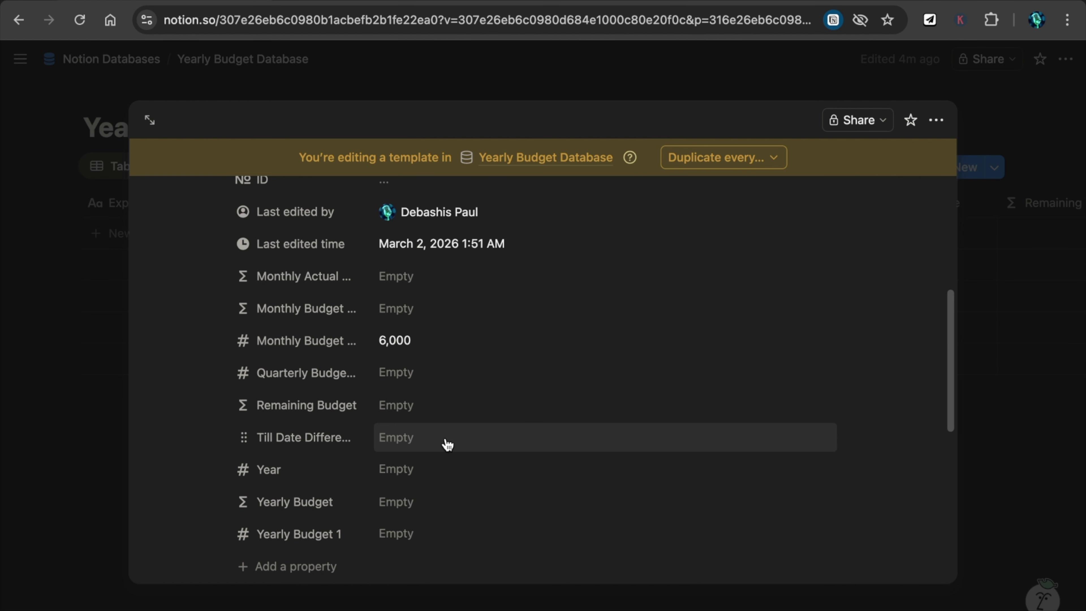
pyautogui.scroll(-1, 448, 445)
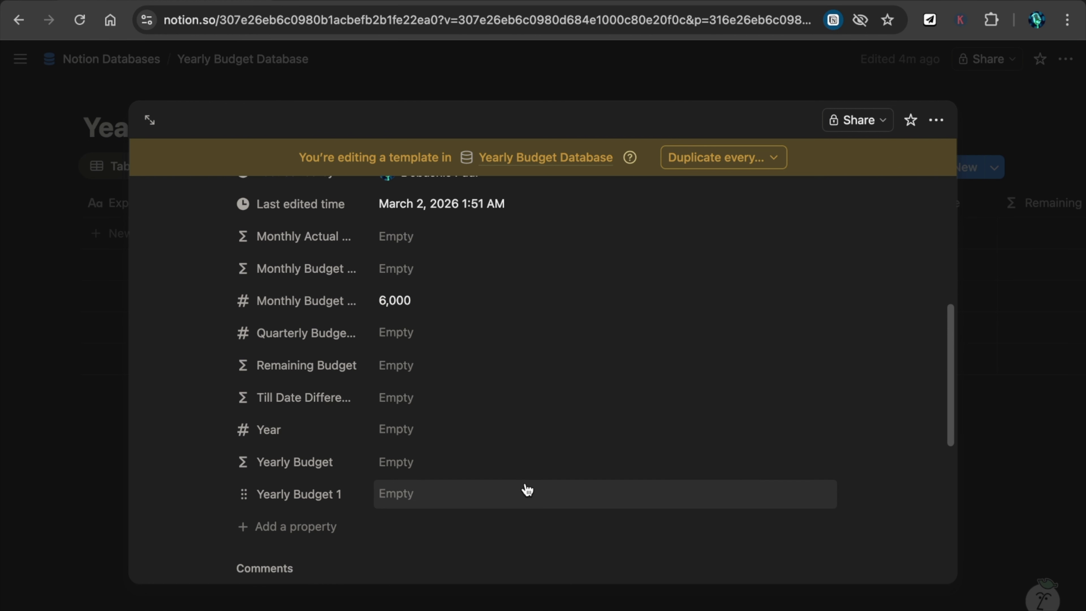
pyautogui.click(430, 435)
pyautogui.write('2')
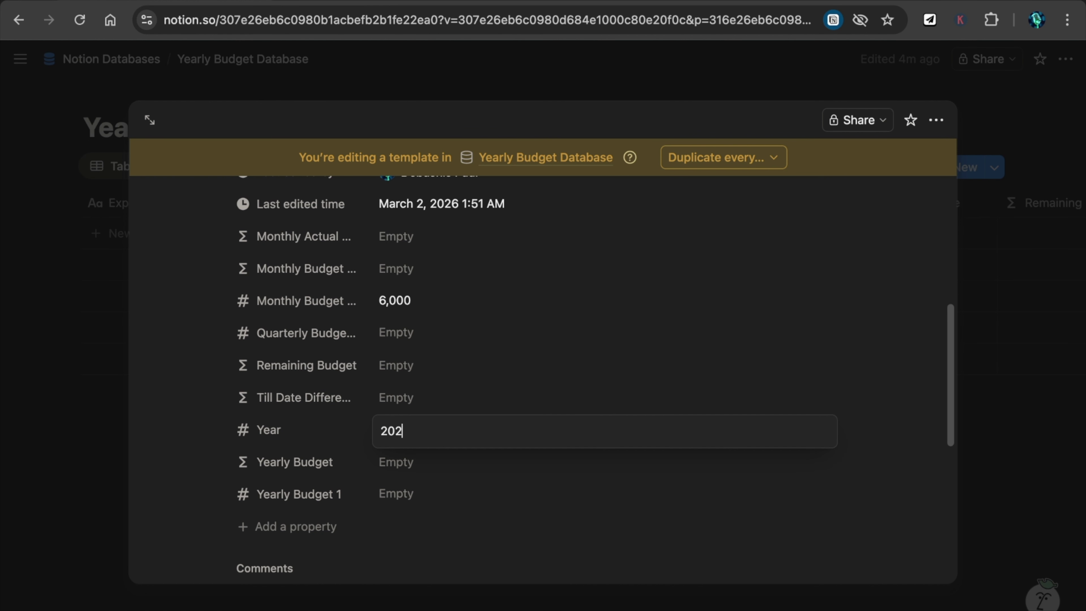
pyautogui.write(',026')
pyautogui.press('Return')
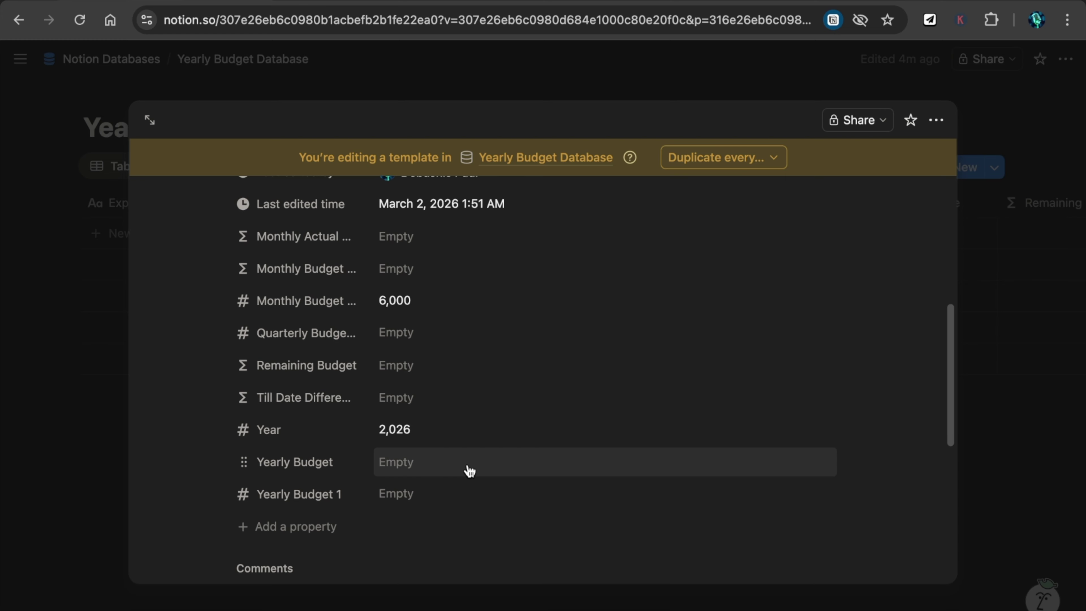
# - Switch to Google Sheets and compare the Yearly Budget formula property with the Yearly Budget number property in the column list
pyautogui.scroll(-1, 469, 471)
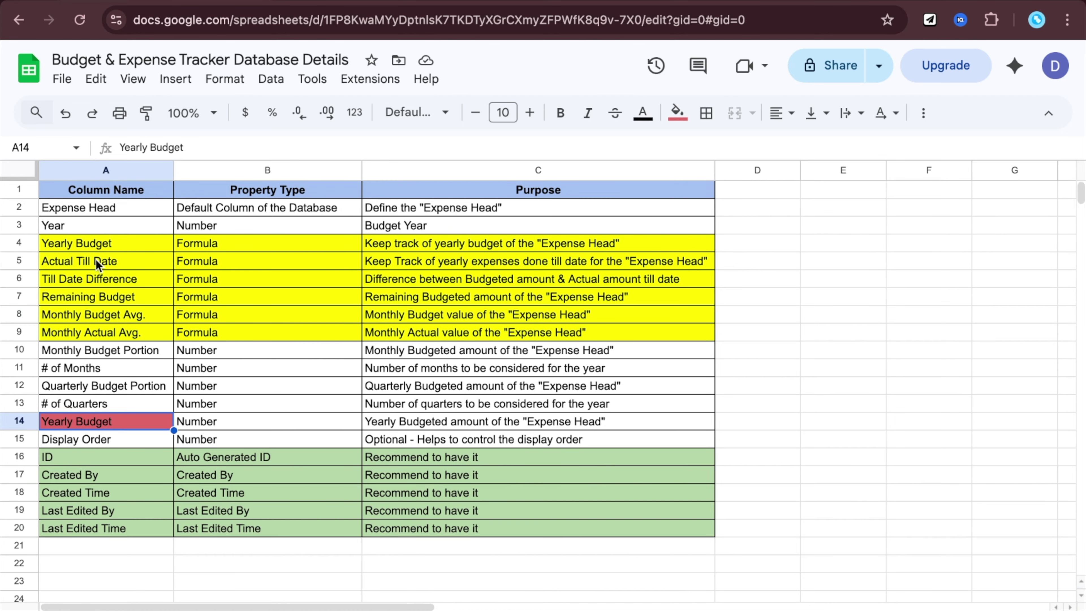
pyautogui.click(95, 241)
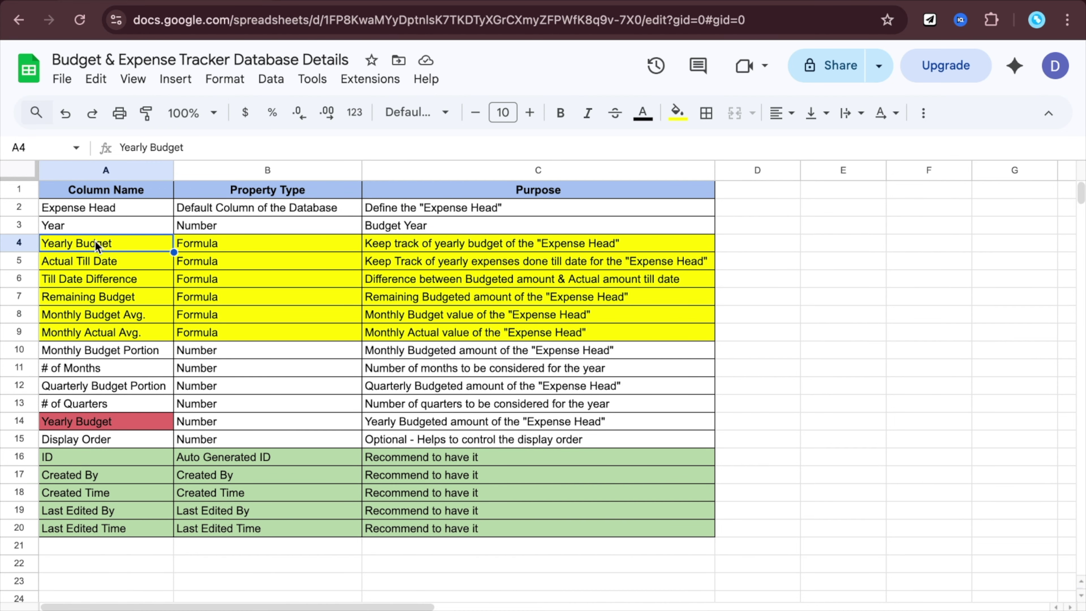
pyautogui.click(114, 423)
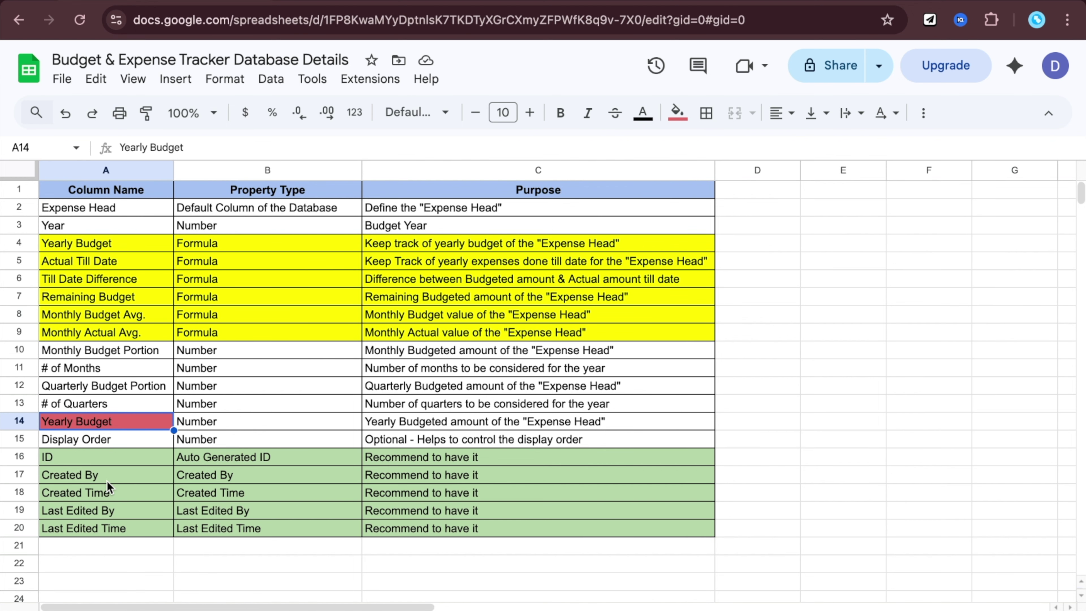
# - Rename the red-highlighted Yearly Budget number entry in cell A14 to Yearly Budget Portion
pyautogui.press('Return')
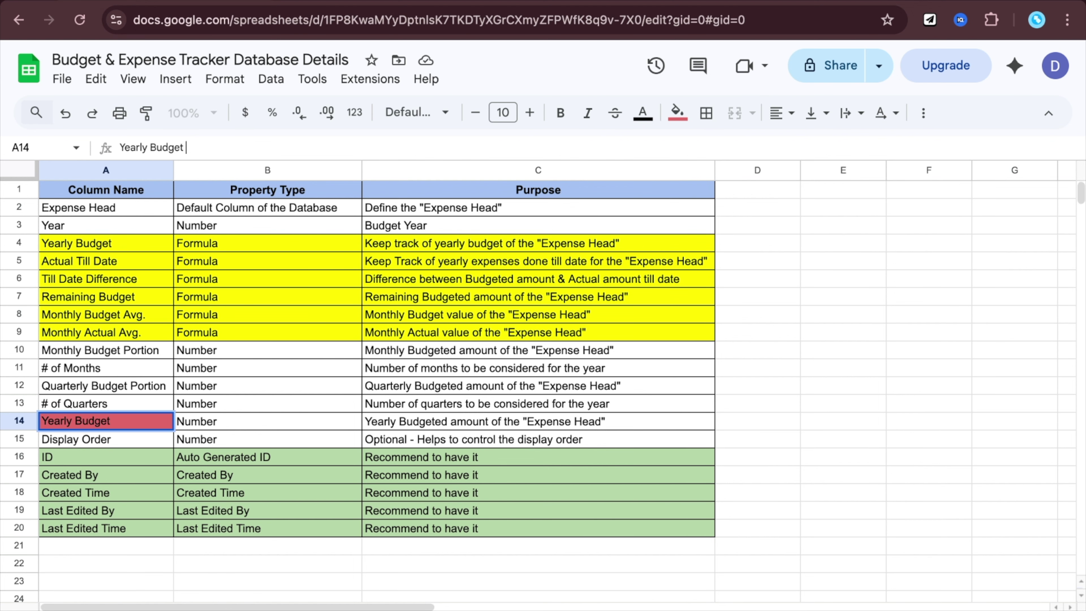
pyautogui.write('Portion')
pyautogui.press('Return')
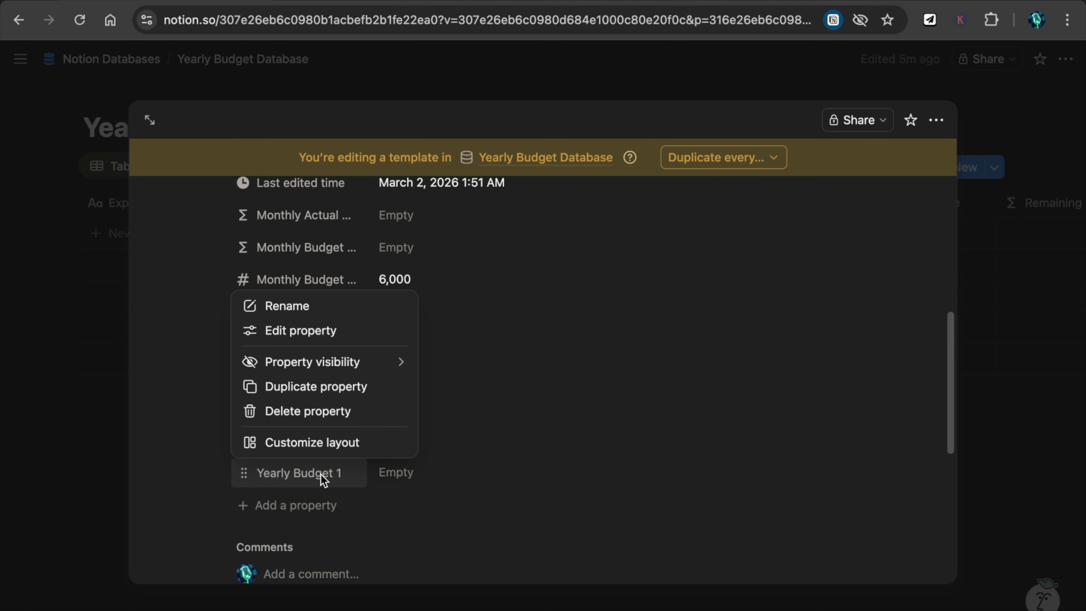
# - Switch to Notion and rename the Yearly Budget 1 property to Yearly Budget Portion
pyautogui.click(320, 333)
pyautogui.press('BackSpace')
pyautogui.write('Po')
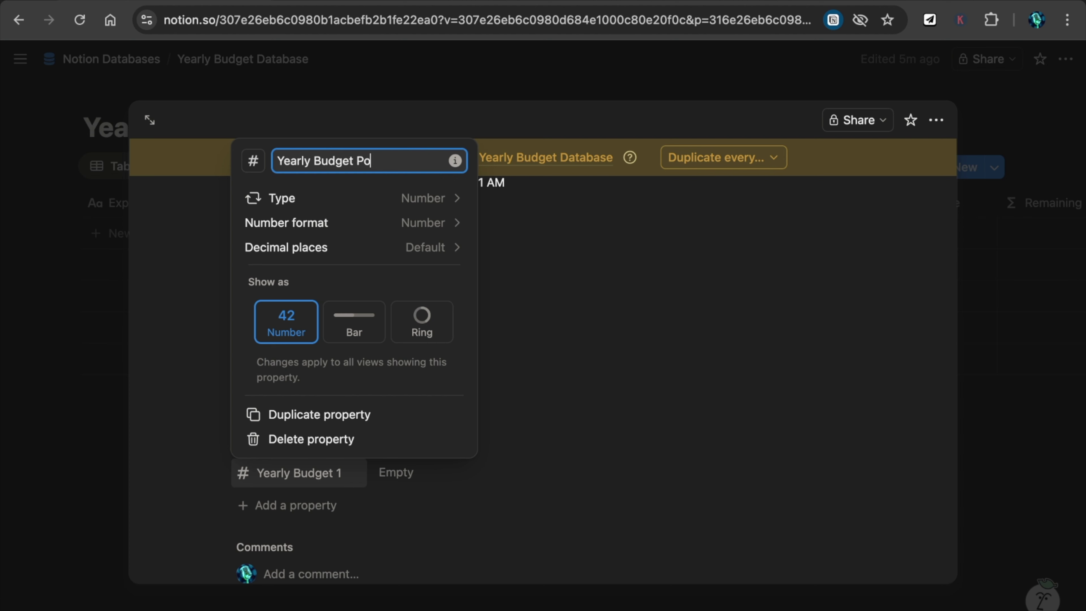
pyautogui.write('rtion')
pyautogui.click(646, 242)
pyautogui.scroll(-5, 421, 493)
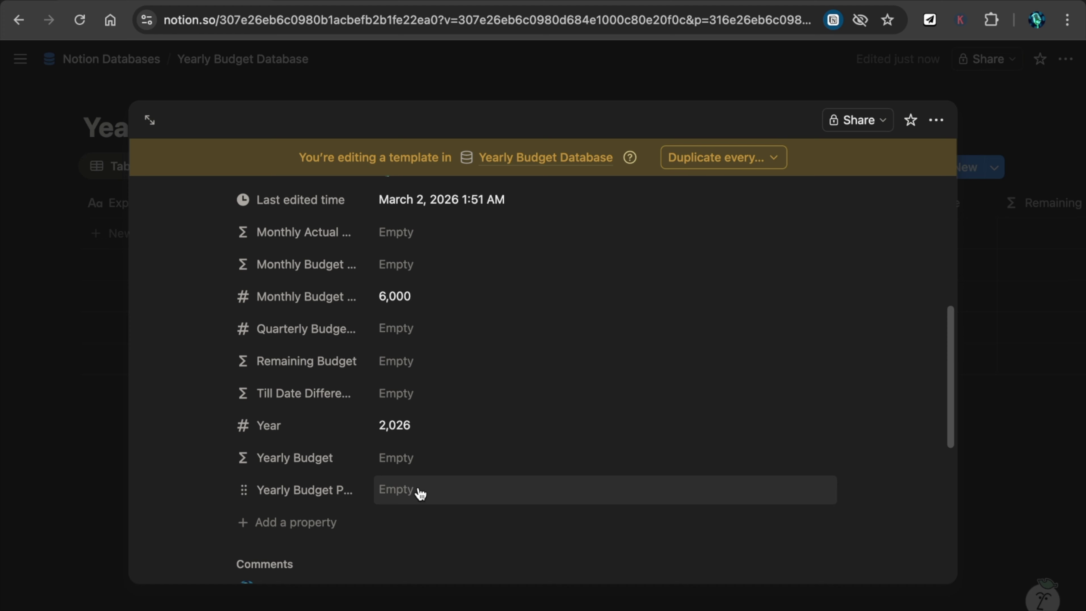
# - Reorder the Fresh Items properties to start with Display Order, Year, Yearly Budget and # of Months, and open the template as a full page
pyautogui.scroll(5, 255, 340)
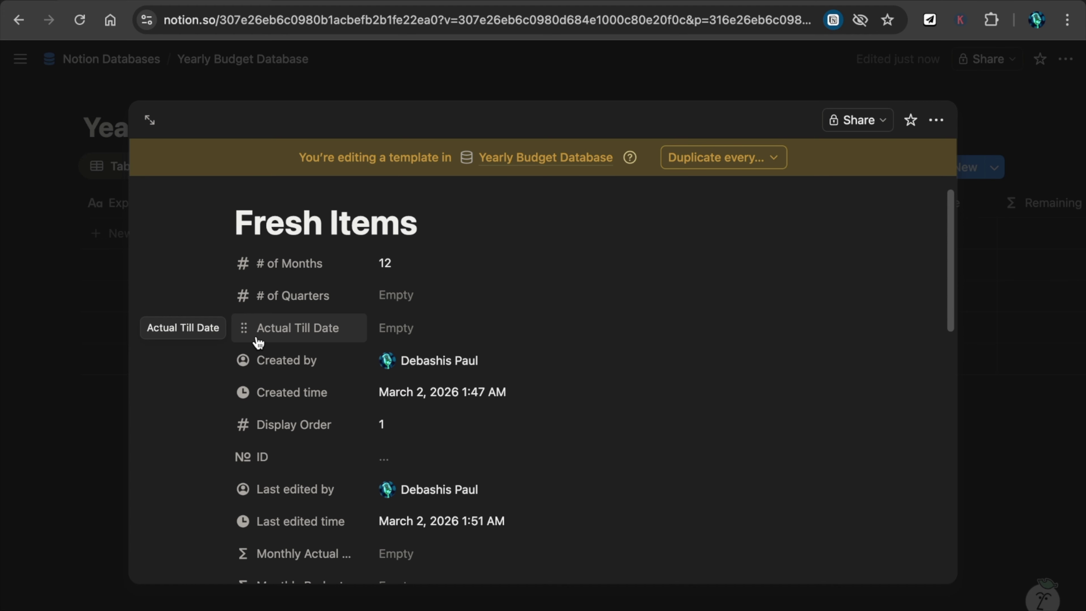
pyautogui.scroll(-2, 259, 343)
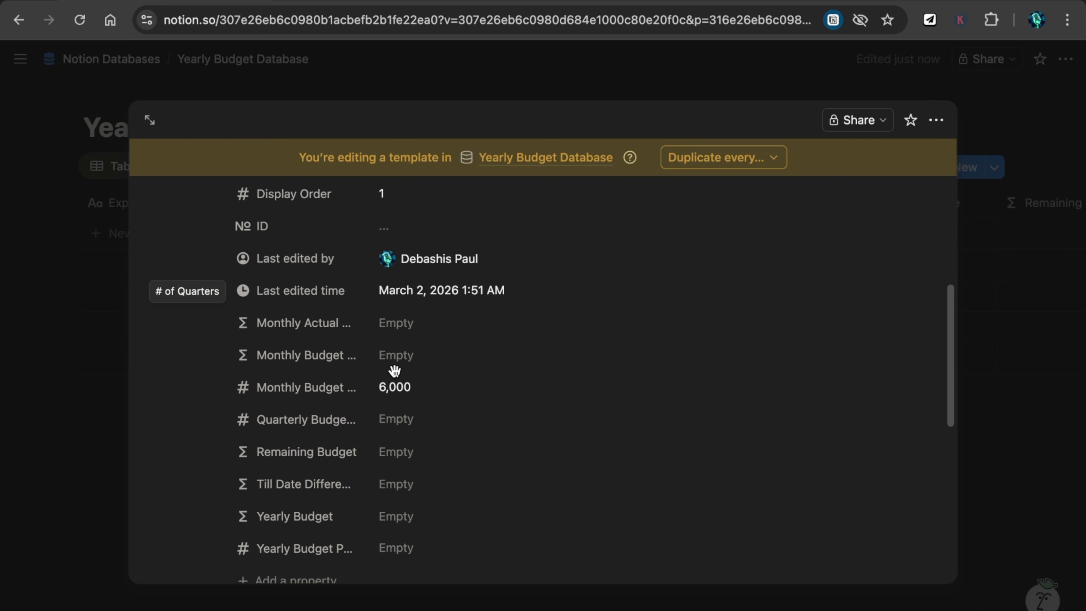
pyautogui.scroll(2, 253, 457)
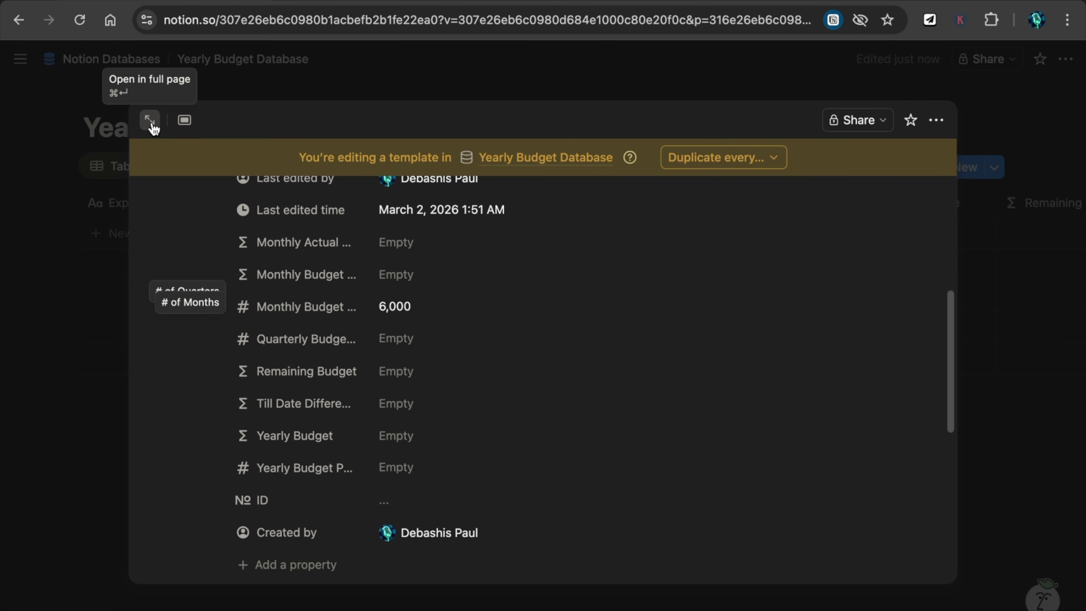
pyautogui.click(150, 120)
pyautogui.scroll(3, 473, 460)
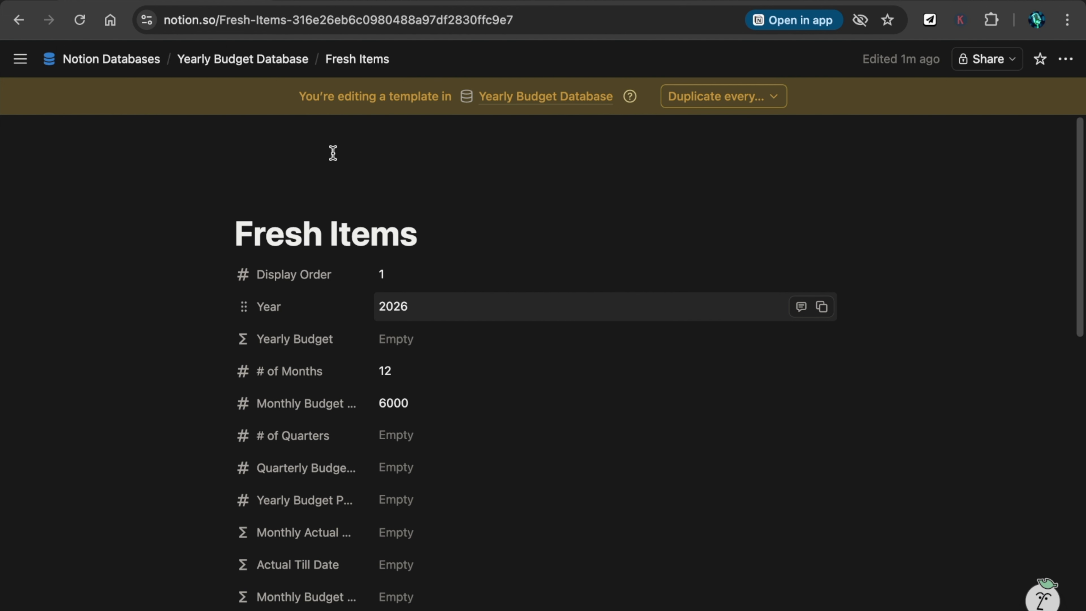
# - Add an Unsplash cover to the Fresh Items template, using a broccoli and vegetable market photo found with "fresh vegetables"
pyautogui.moveTo(362, 208)
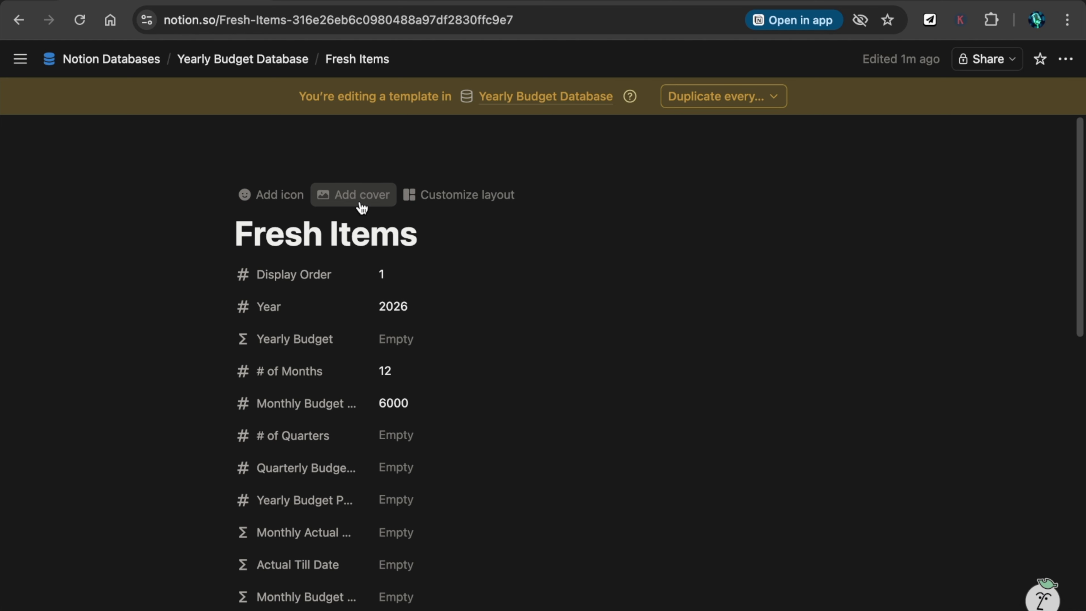
pyautogui.click(361, 195)
pyautogui.click(828, 172)
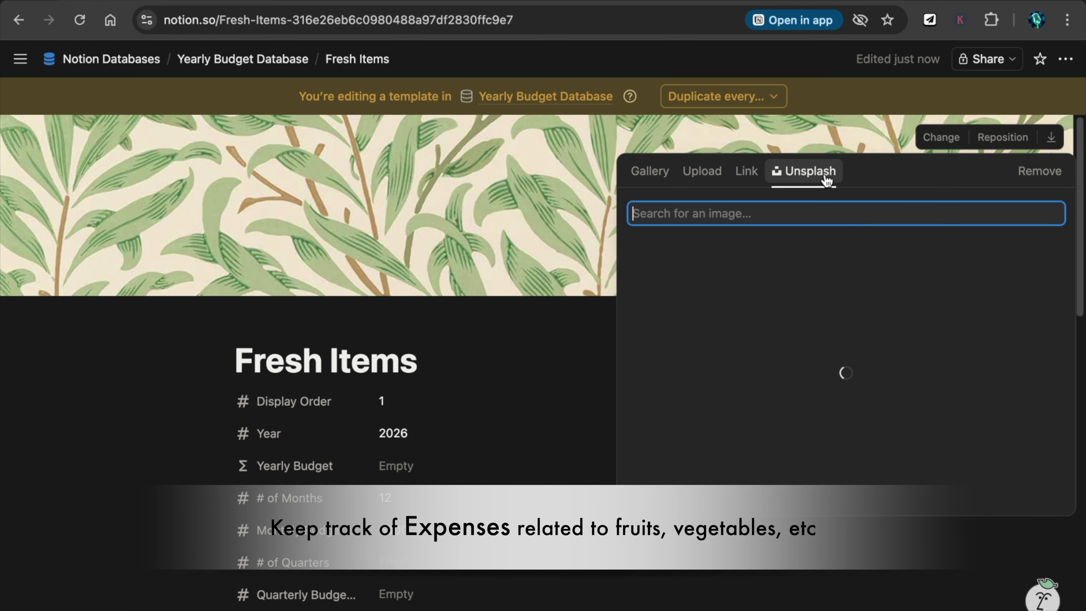
pyautogui.write('fresh vegetables')
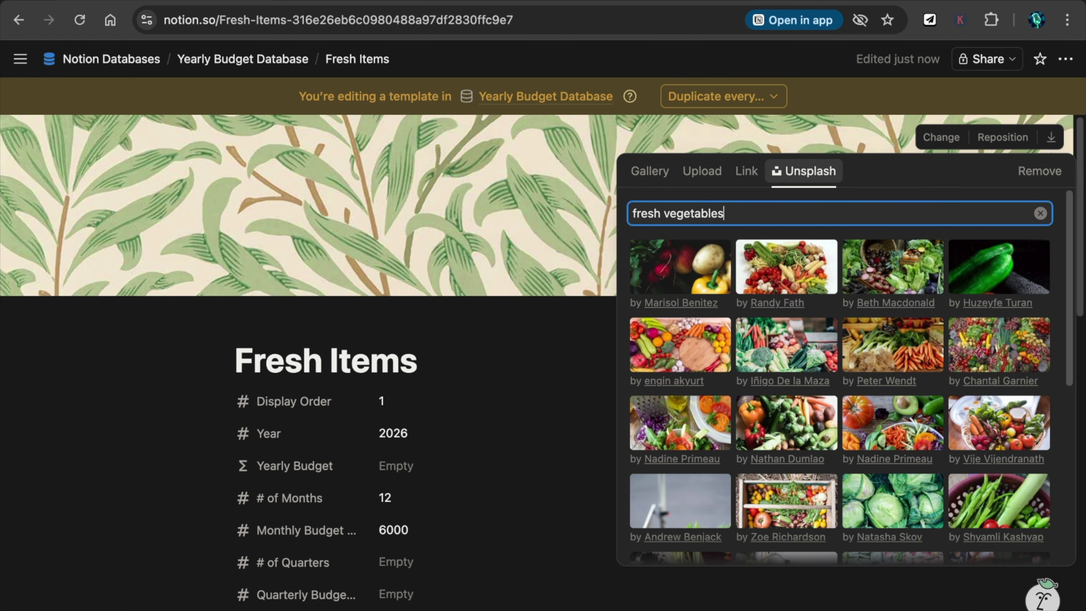
pyautogui.click(796, 355)
pyautogui.click(544, 338)
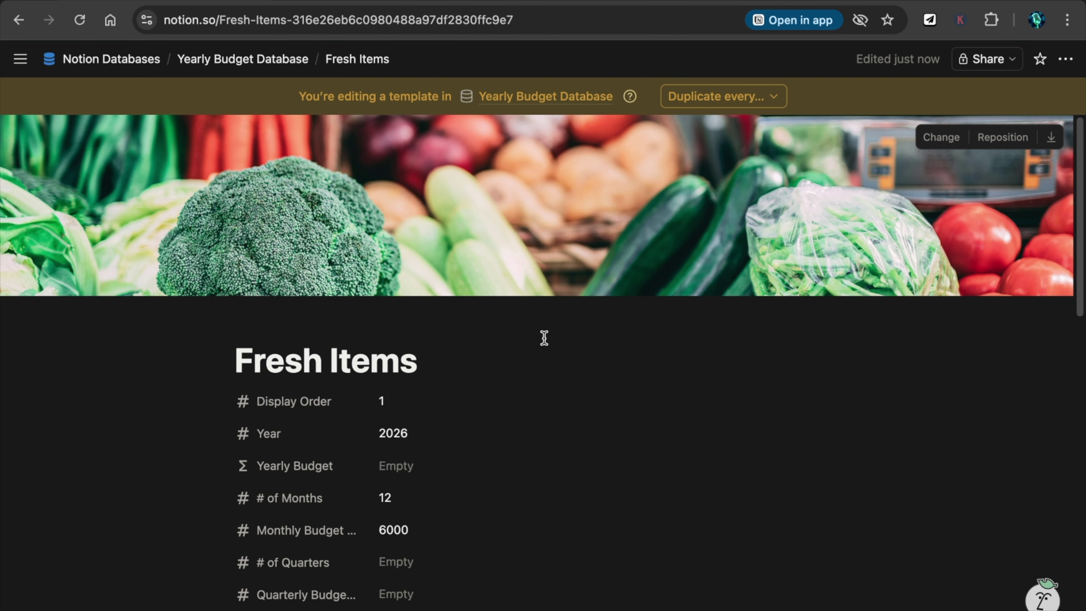
# - Give the Fresh Items template a watermelon emoji icon, found by searching for "fruit"
pyautogui.click(258, 320)
pyautogui.write('fruit')
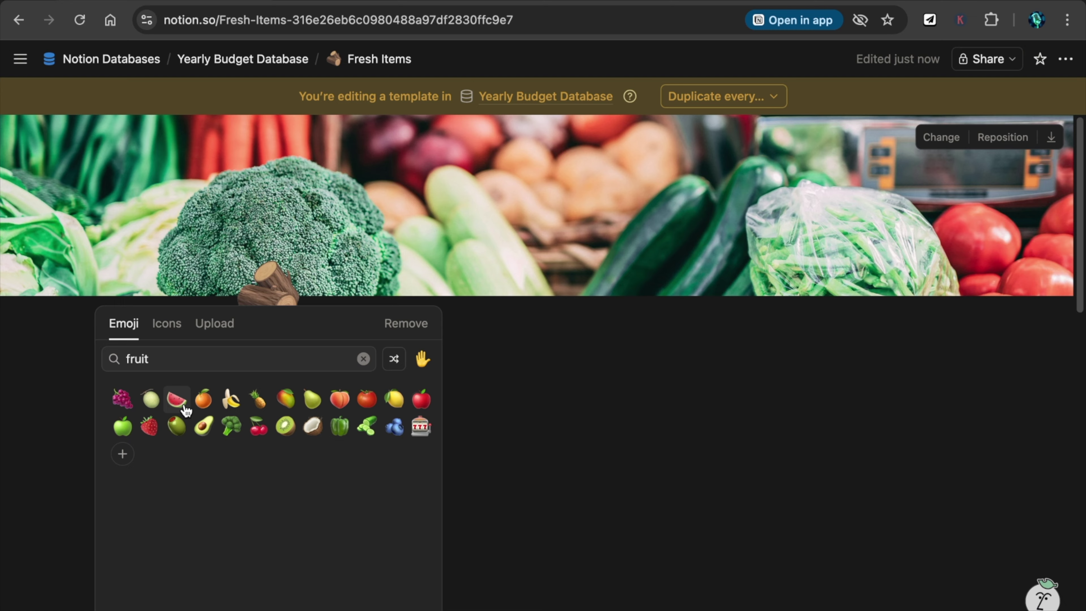
pyautogui.click(176, 400)
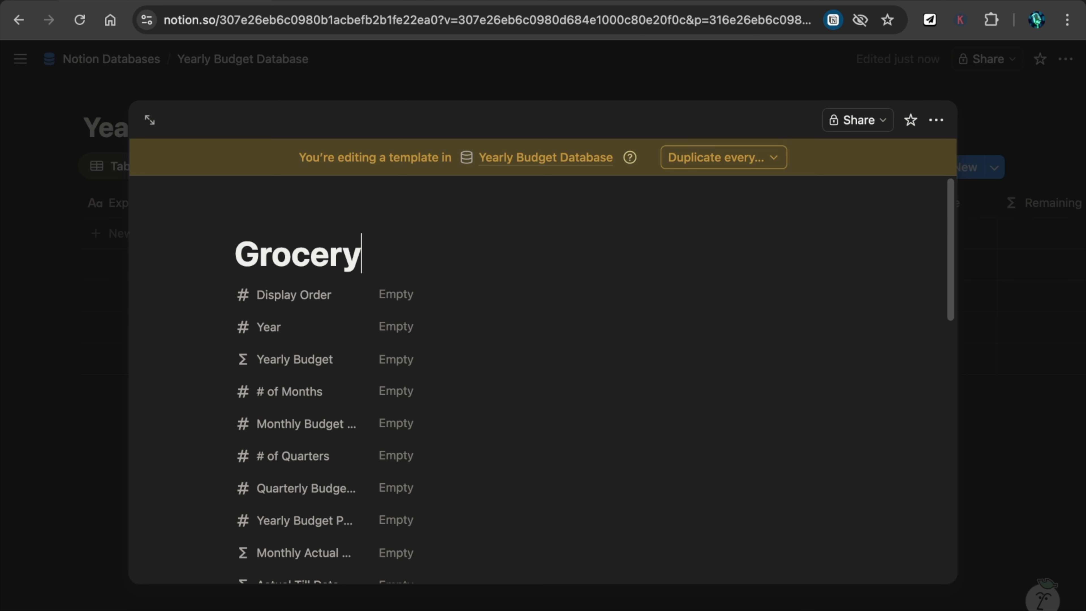
# - Fill in the Grocery template with Display Order 10, Year 2026, # of Months 12 and Monthly Budget Portion 5000
pyautogui.click(396, 295)
pyautogui.write('10')
pyautogui.press('Return')
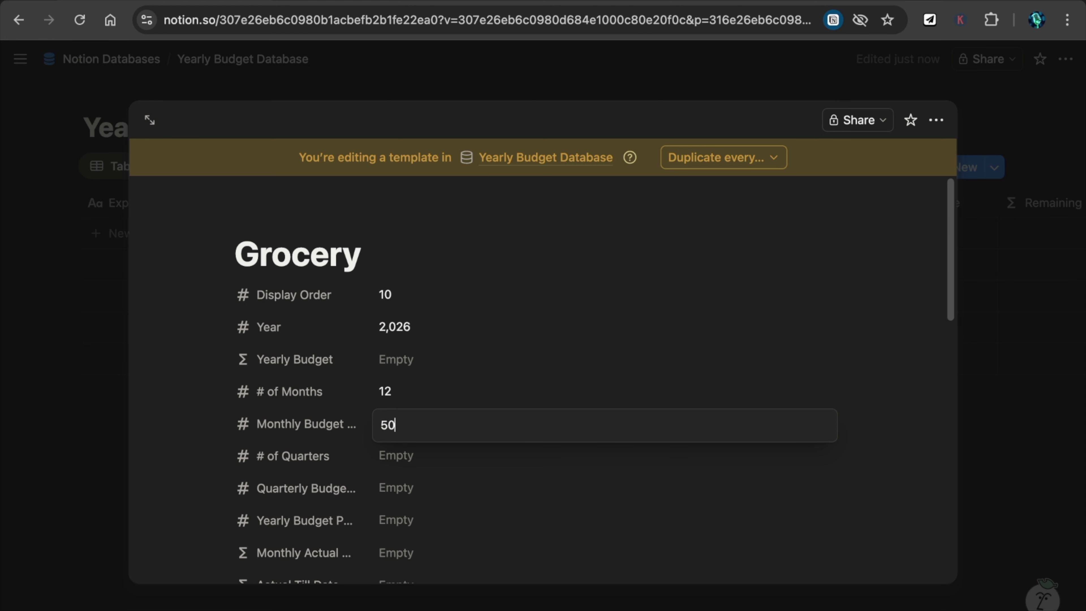
pyautogui.write('00')
pyautogui.press('Return')
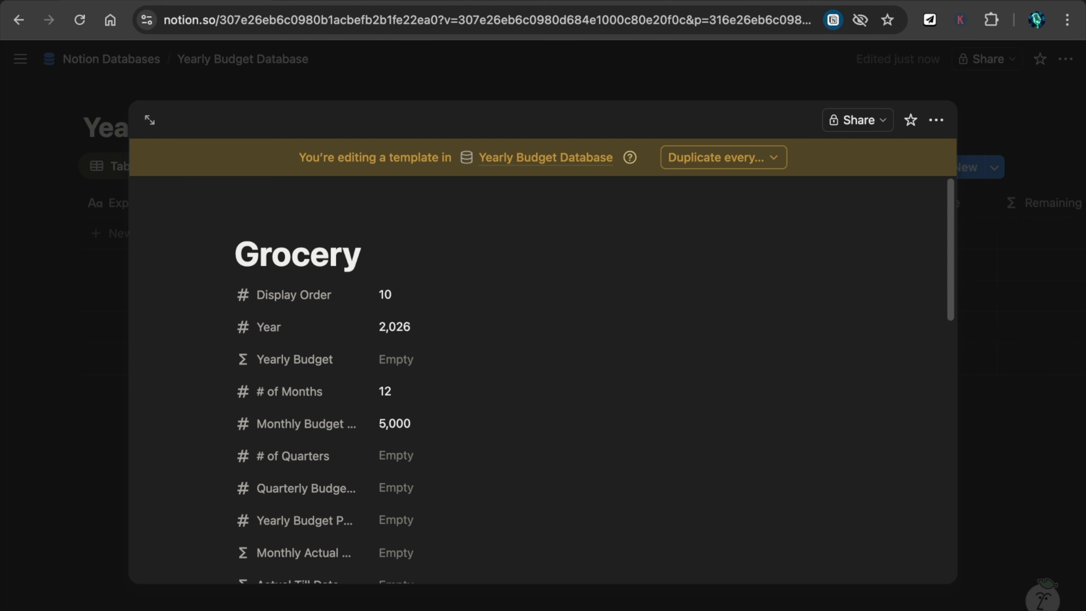
# - Add a supermarket aisle cover and a shopping trolley emoji icon to the Grocery template
pyautogui.scroll(-2, 507, 470)
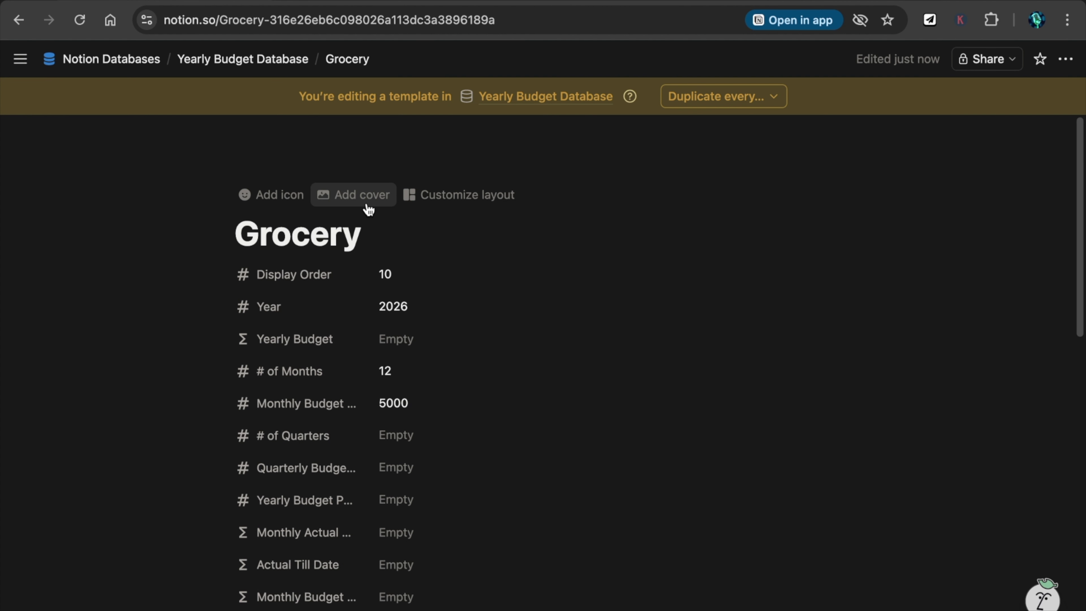
pyautogui.click(369, 210)
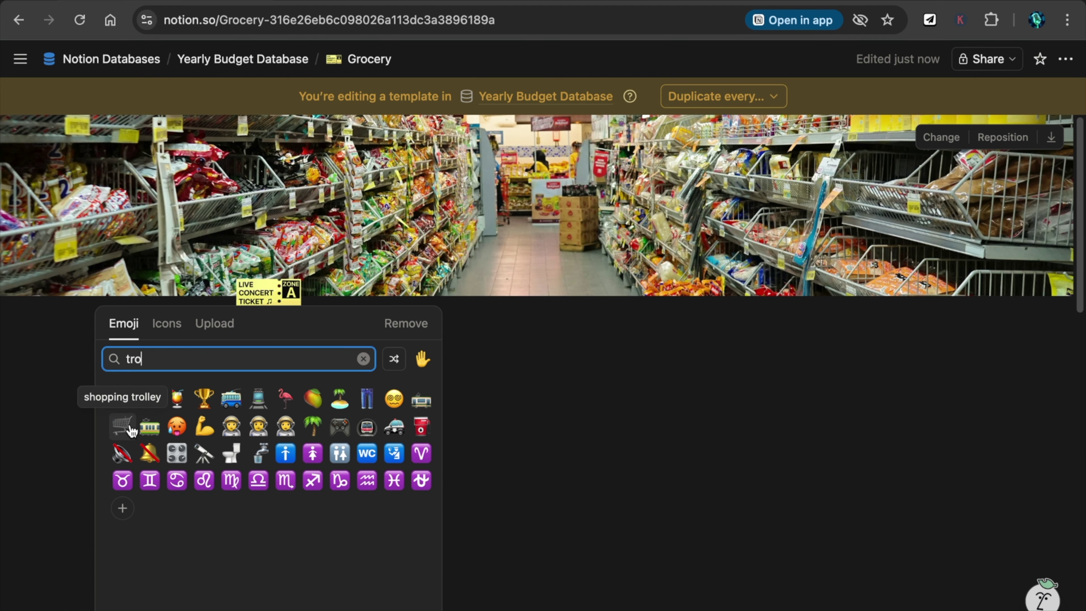
pyautogui.click(129, 429)
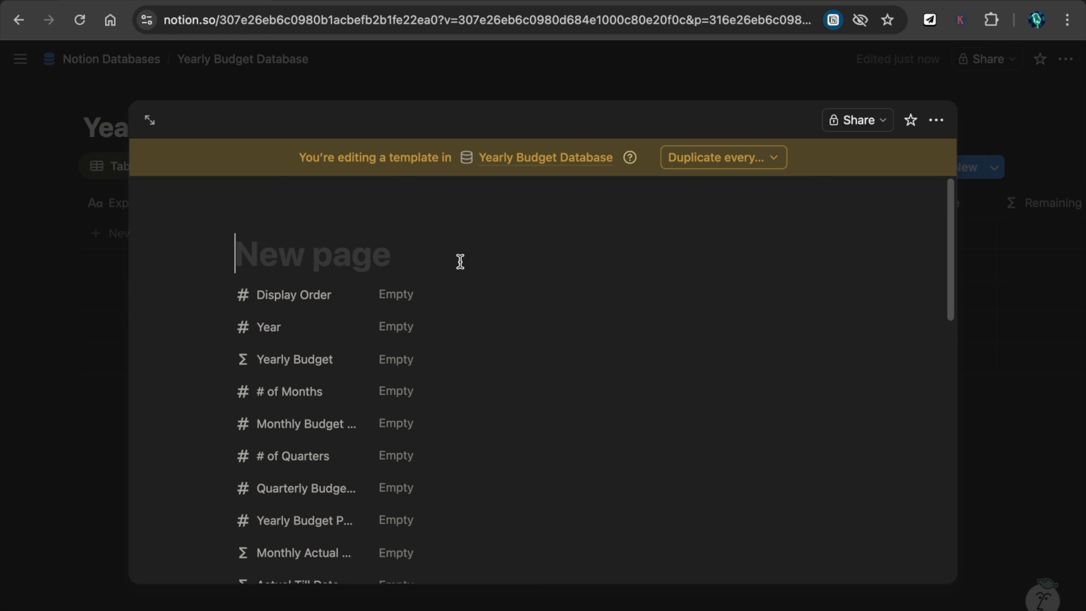
# - Title the new template Insurance and set its Display Order to 20 and Year to 2026
pyautogui.write('Insurance')
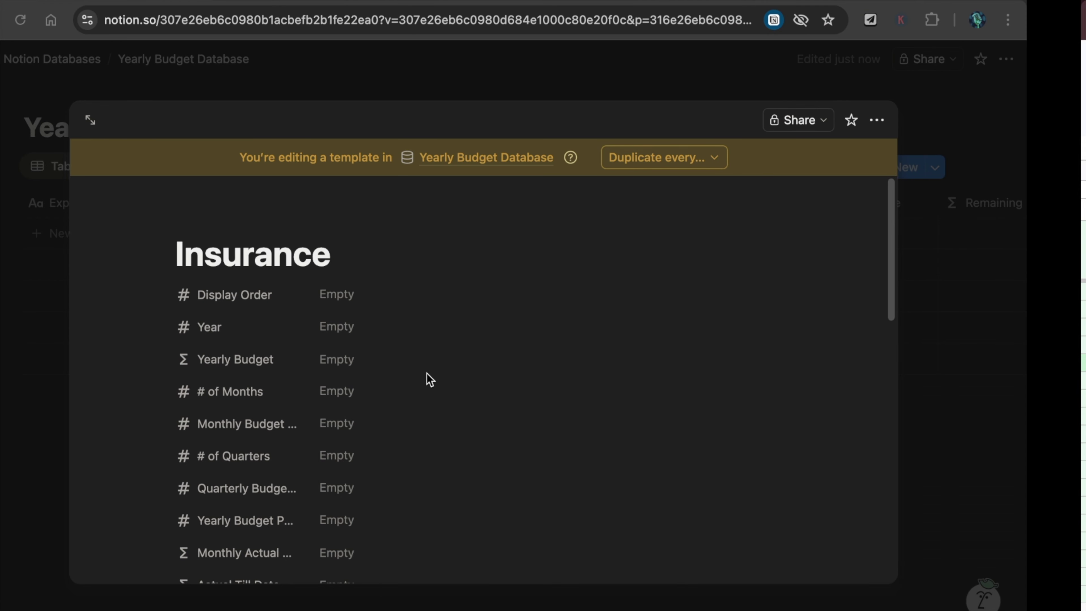
pyautogui.click(408, 302)
pyautogui.write('20')
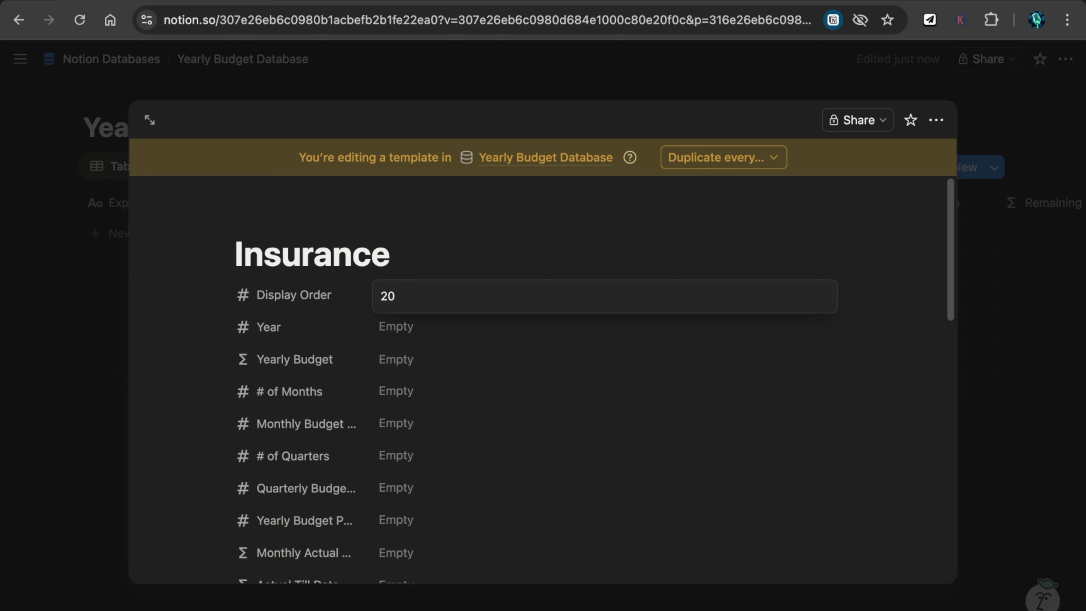
pyautogui.click(385, 327)
pyautogui.write('2026')
pyautogui.press('Return')
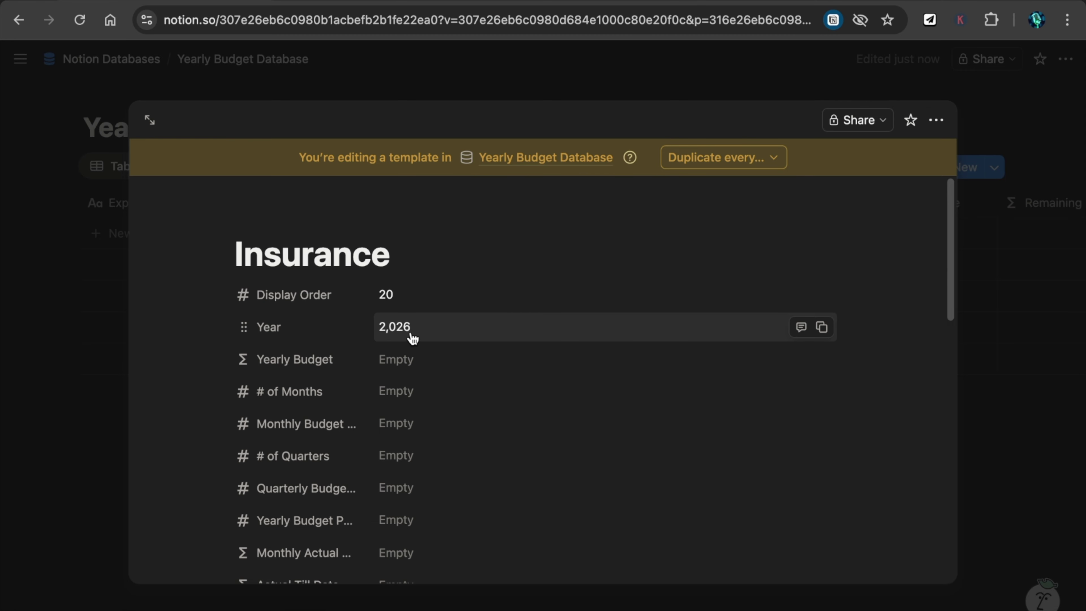
# - Change the Year property's number format to Number without commas
pyautogui.click(246, 328)
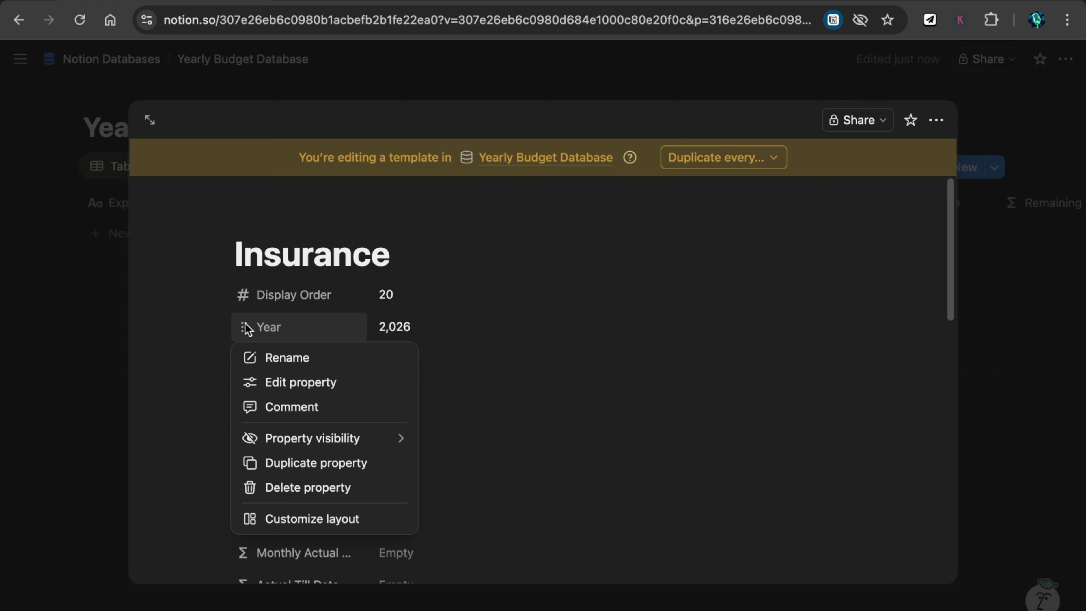
pyautogui.click(318, 383)
pyautogui.moveTo(318, 390)
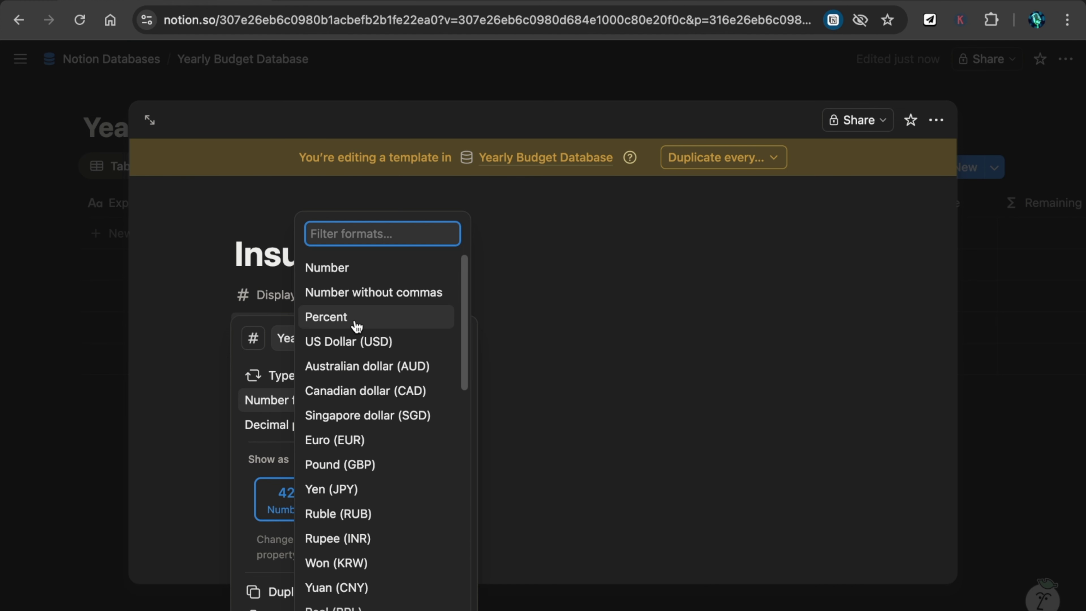
pyautogui.click(350, 294)
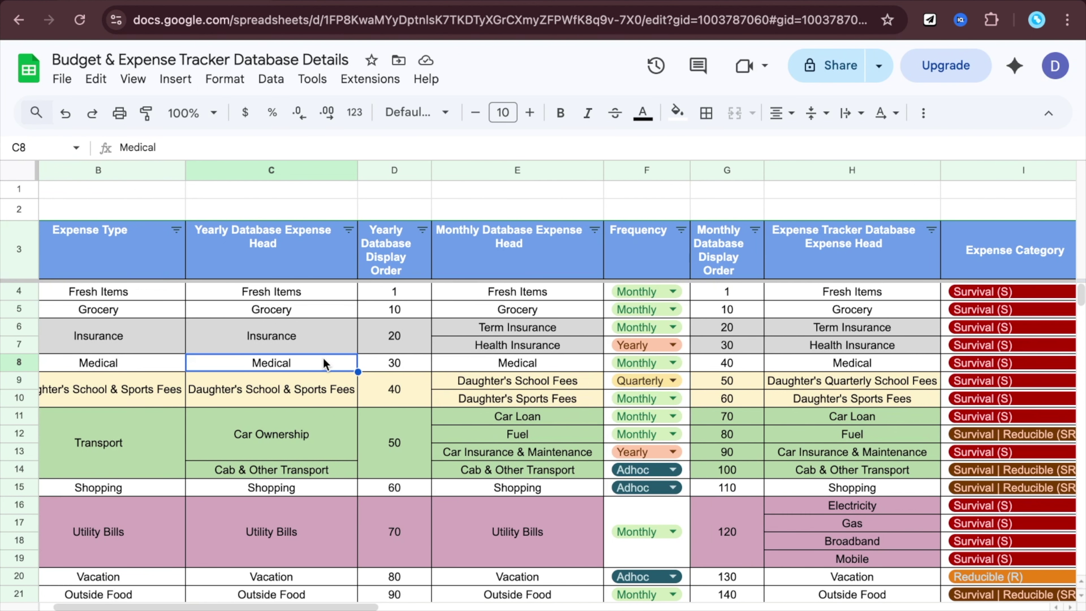
# - Look up the Term Insurance amount in Google Sheets and set the Insurance template's Monthly Budget Portion to 3500 in Notion
pyautogui.click(288, 337)
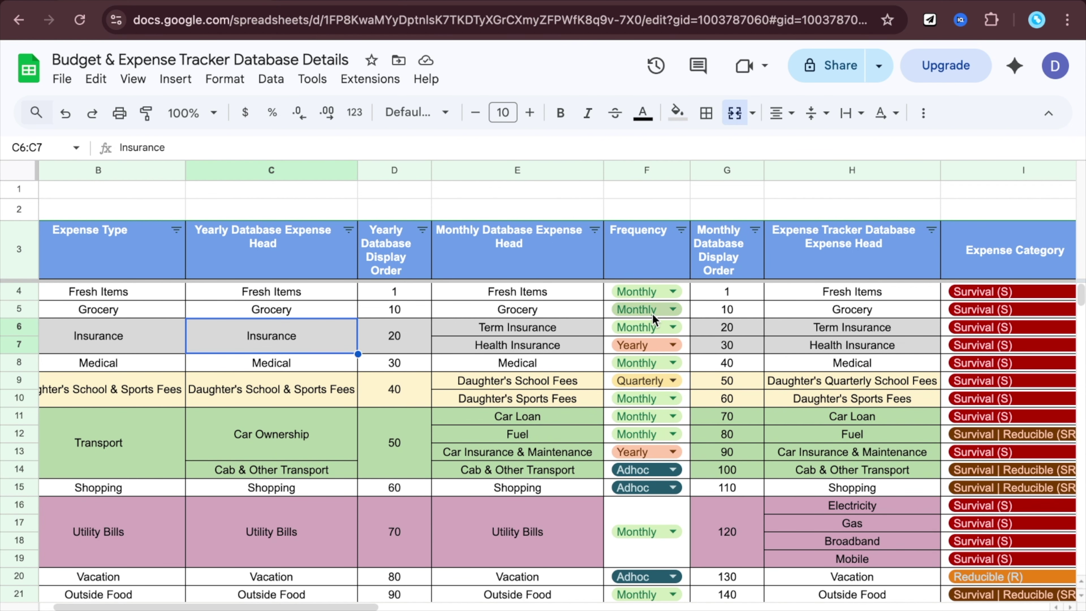
pyautogui.hscroll(5, 827, 400)
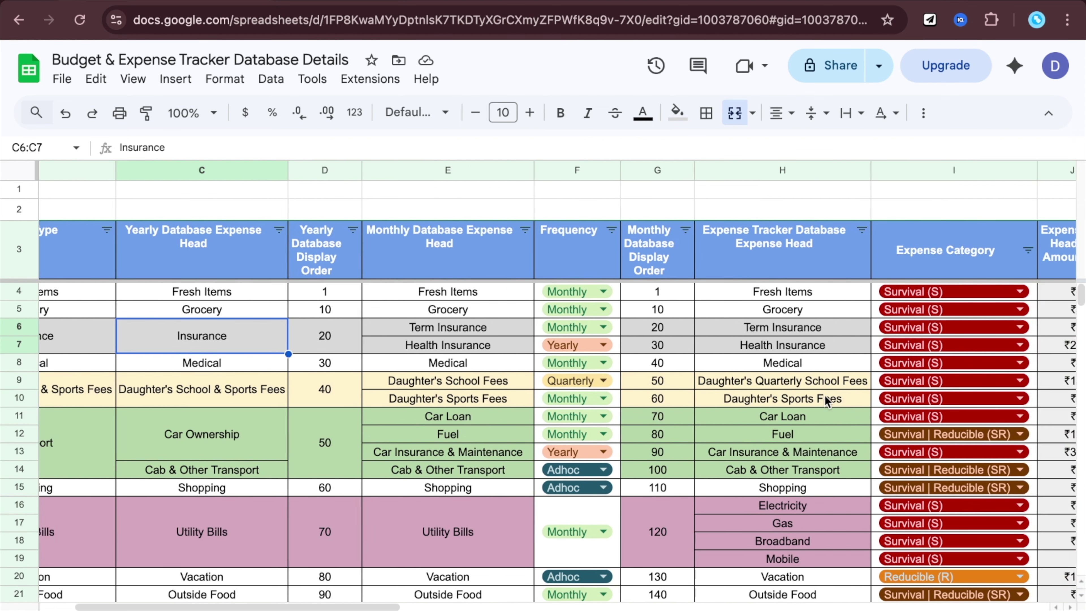
pyautogui.hscroll(3, 826, 400)
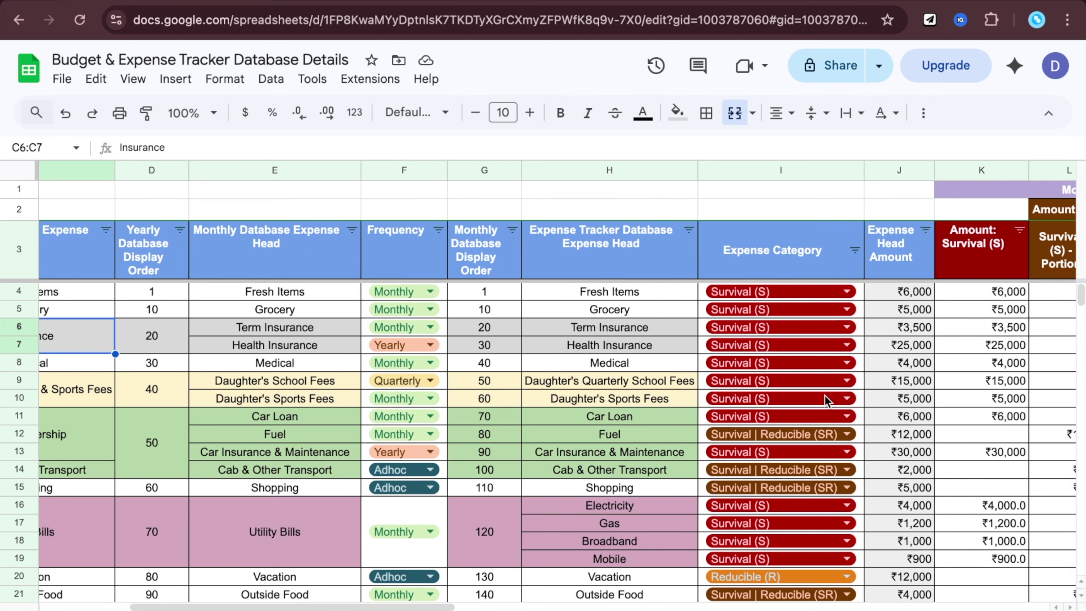
pyautogui.hscroll(3, 826, 400)
pyautogui.click(920, 328)
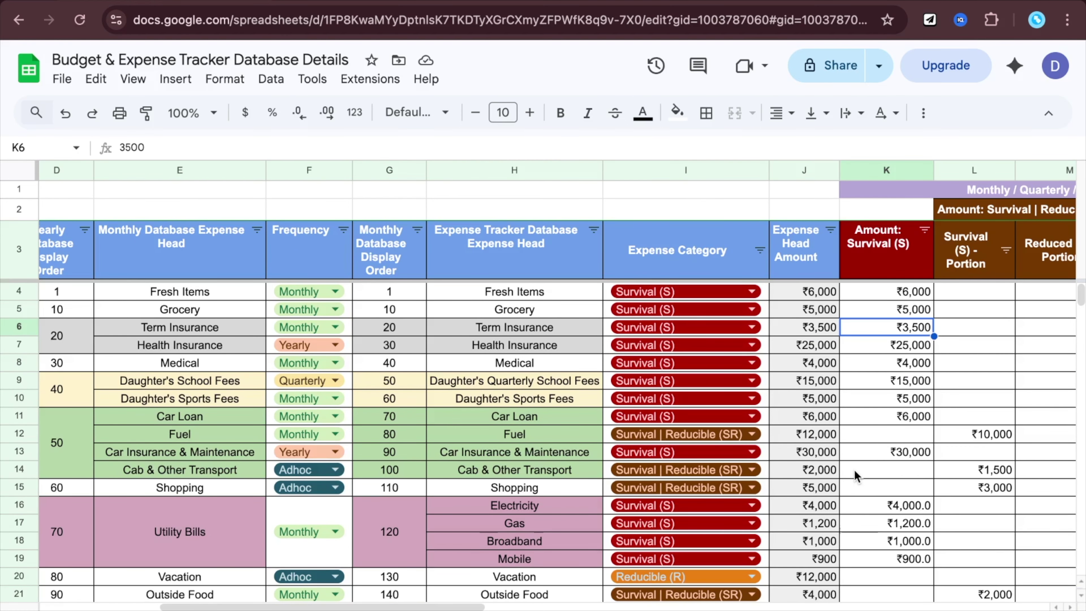
pyautogui.hotkey('alt', 'Tab')
pyautogui.click(412, 415)
pyautogui.write('3500')
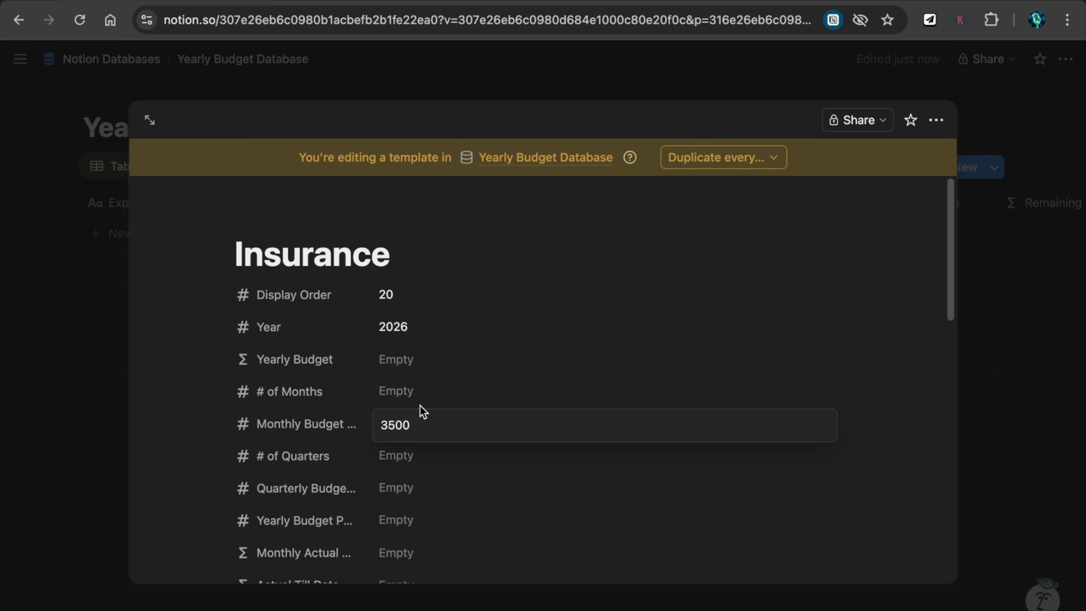
# - Set the Insurance template's # of Months to 12
pyautogui.click(423, 390)
pyautogui.click(421, 391)
pyautogui.write('12')
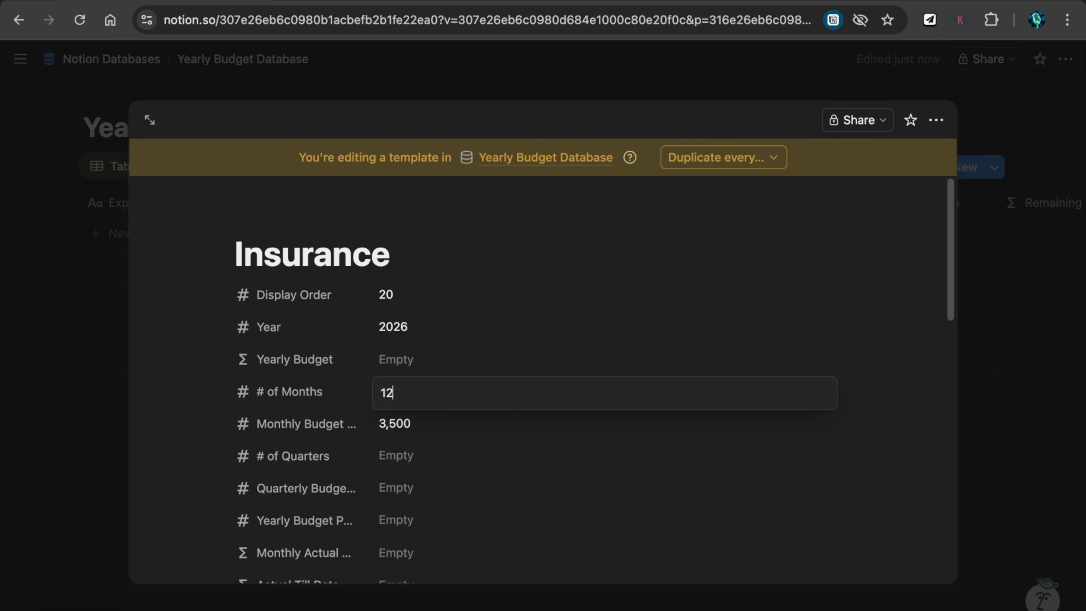
pyautogui.press('Return')
# - Look up the Health Insurance amount in Google Sheets and return to the Insurance template's Yearly Budget Portion property in Notion
pyautogui.hotkey('alt', 'Tab')
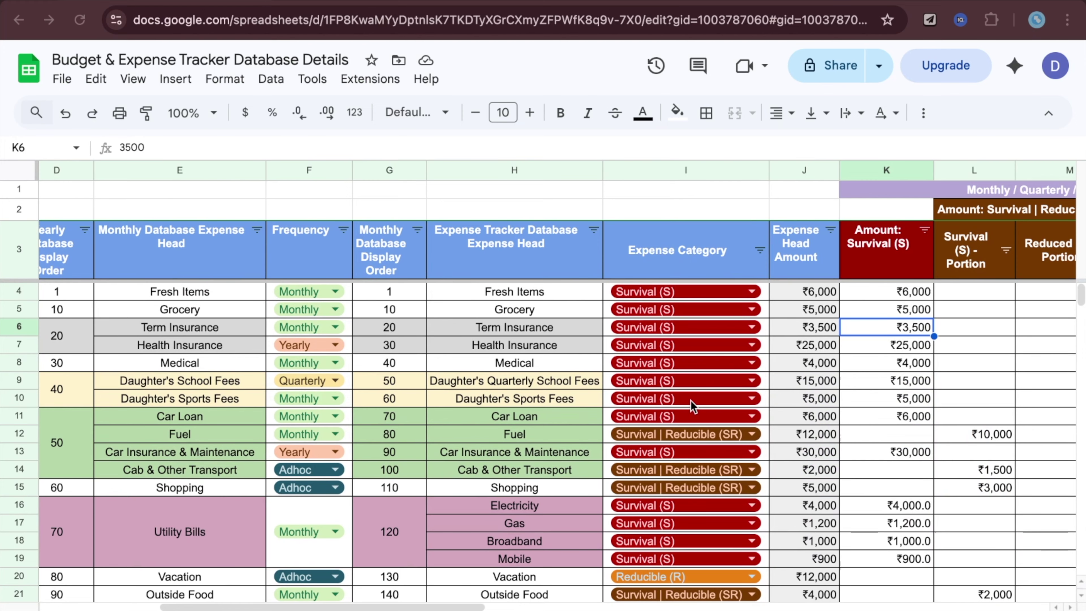
pyautogui.hscroll(1, 962, 352)
pyautogui.press('Down')
pyautogui.hotkey('alt', 'Tab')
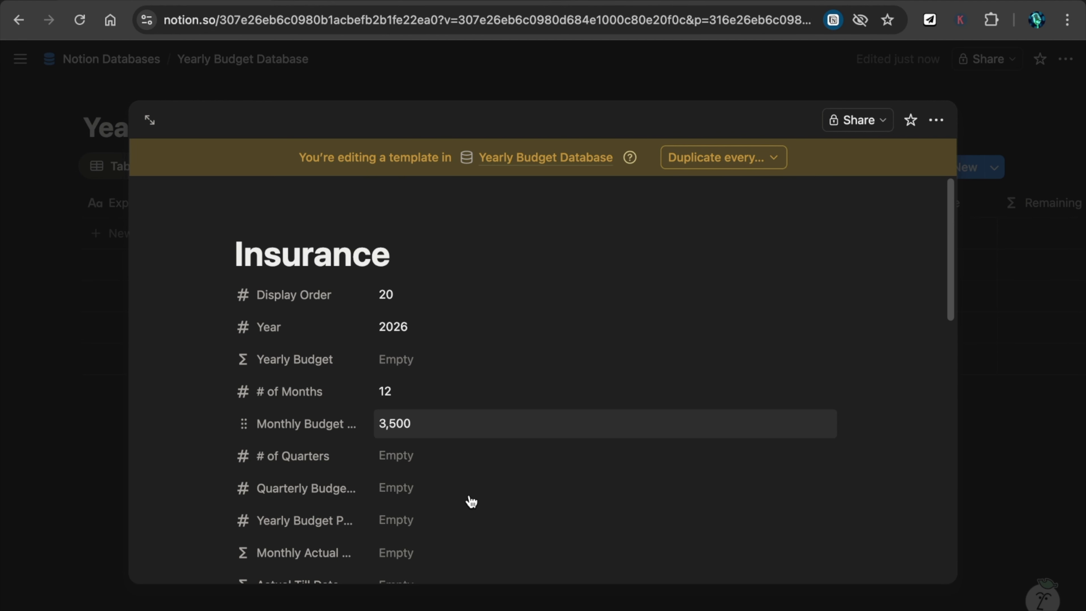
pyautogui.scroll(-2, 472, 502)
pyautogui.scroll(-1, 472, 501)
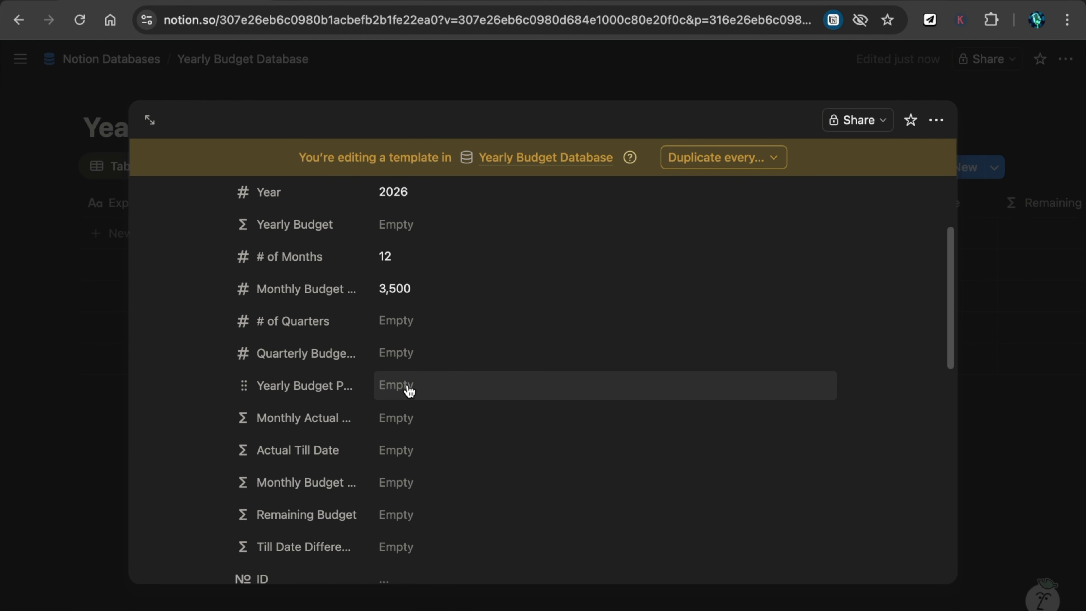